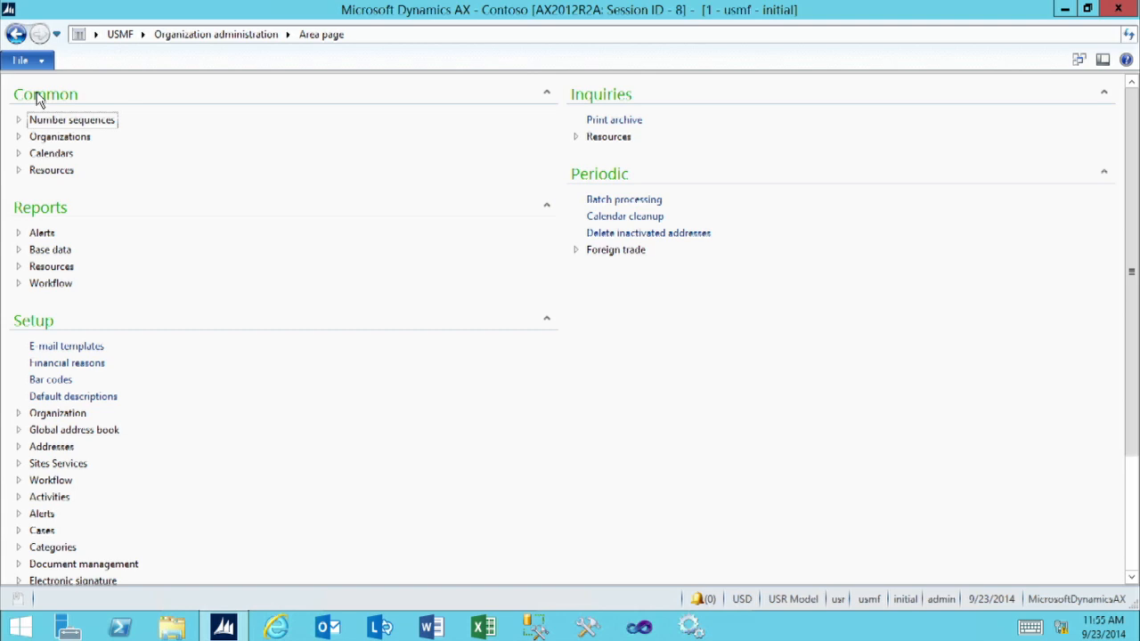
# - Open the working time calendars in Organization administration and select the Production calendar
pyautogui.click(40, 154)
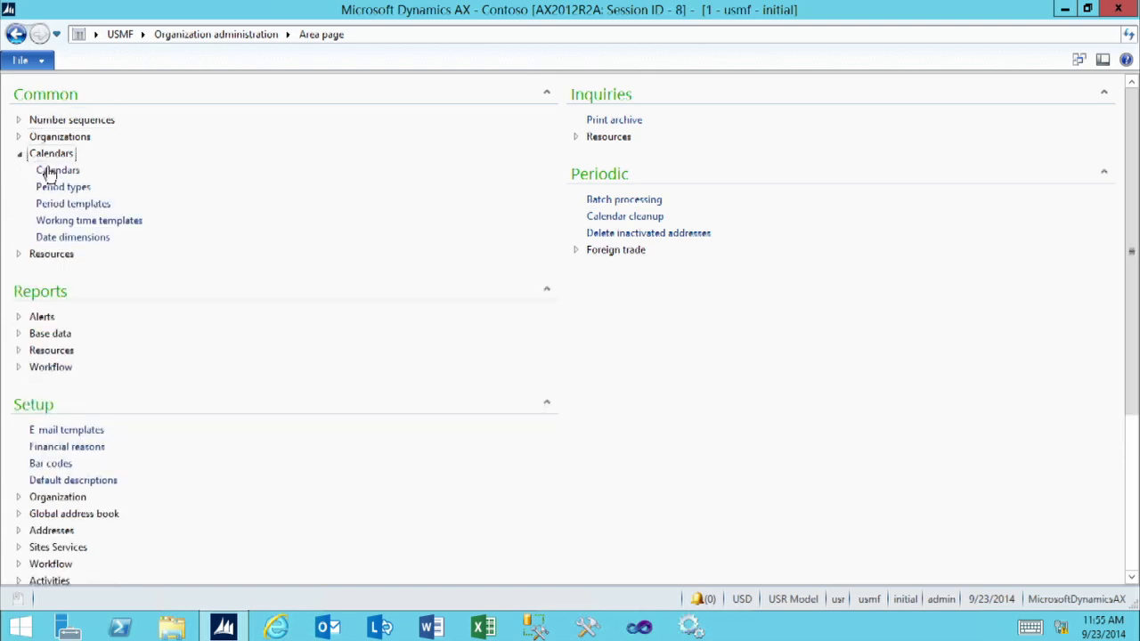
pyautogui.click(51, 171)
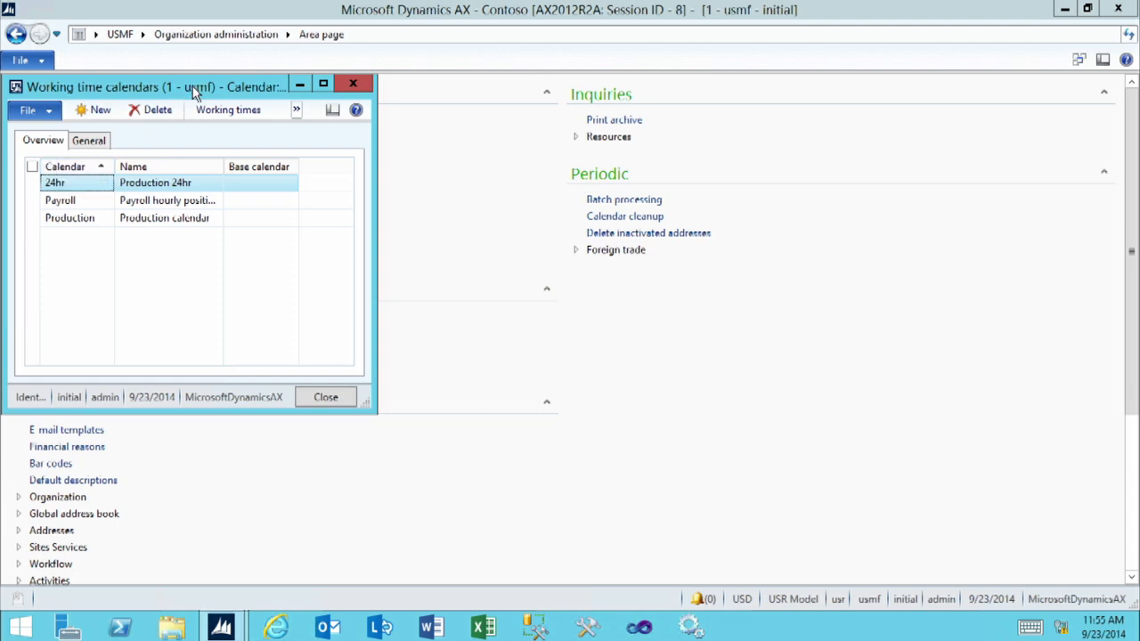
pyautogui.moveTo(194, 94); pyautogui.dragTo(342, 105)
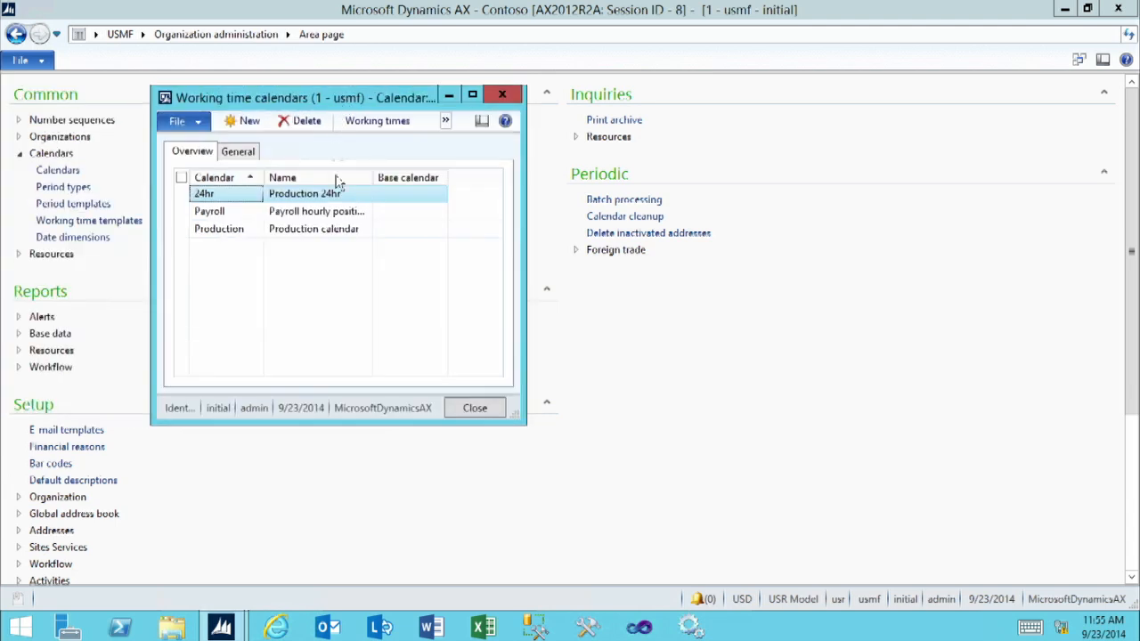
pyautogui.click(253, 220)
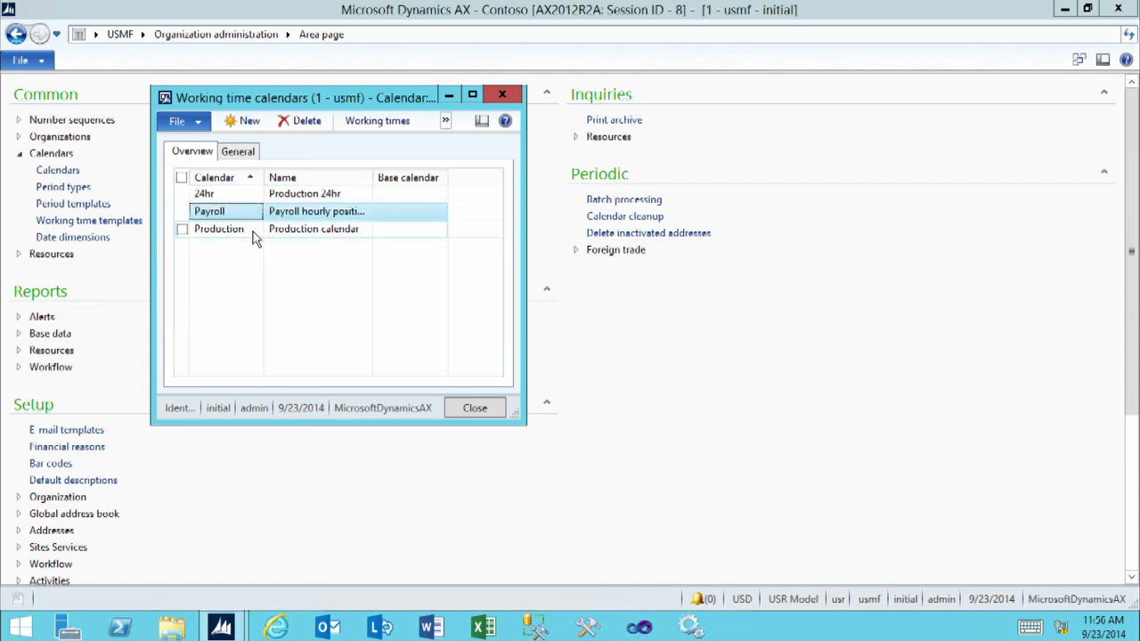
pyautogui.click(255, 239)
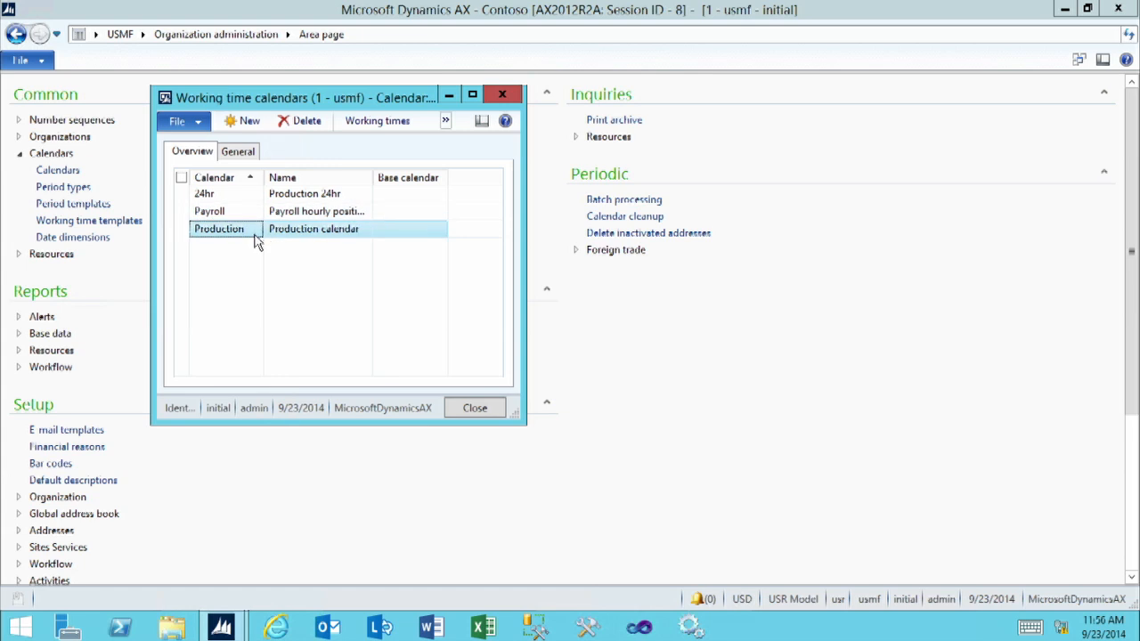
pyautogui.moveTo(524, 148); pyautogui.dragTo(767, 150)
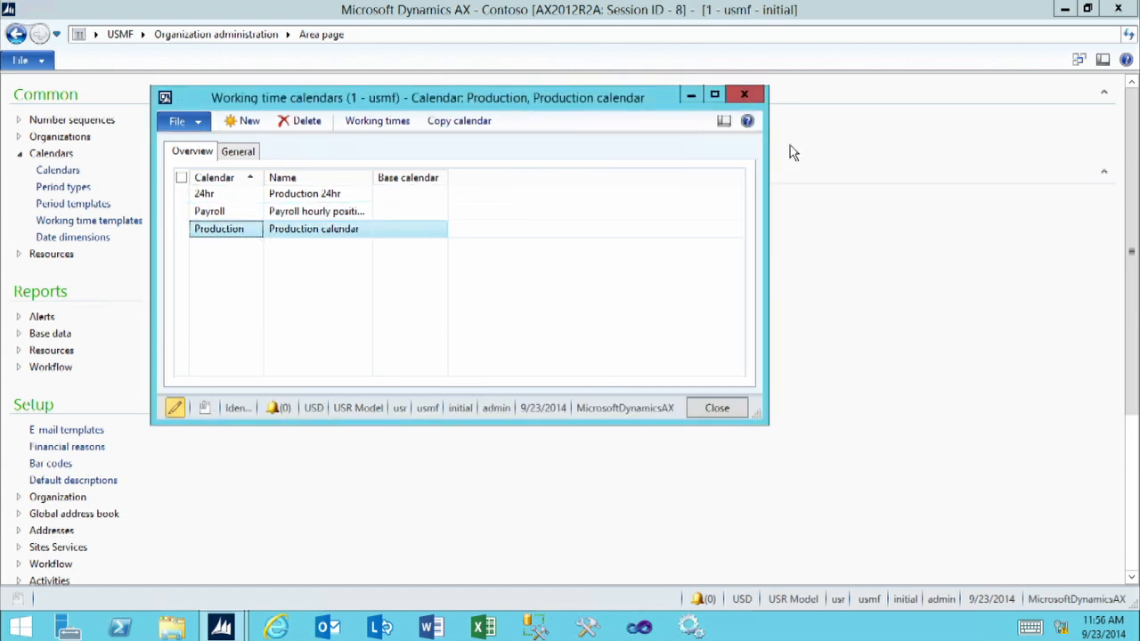
# - Examine the Production calendar's working times for Saturday 9/20, Sunday 9/21 and Friday 9/19, including the Friday hours, and close the calendar windows
pyautogui.click(382, 126)
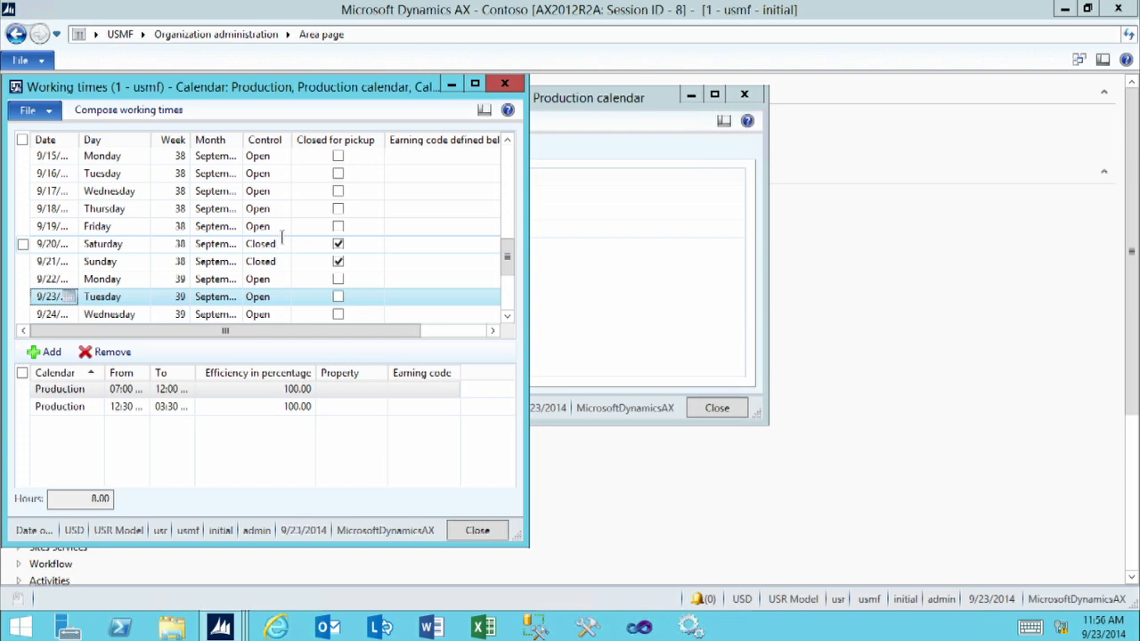
pyautogui.moveTo(242, 139); pyautogui.dragTo(274, 139)
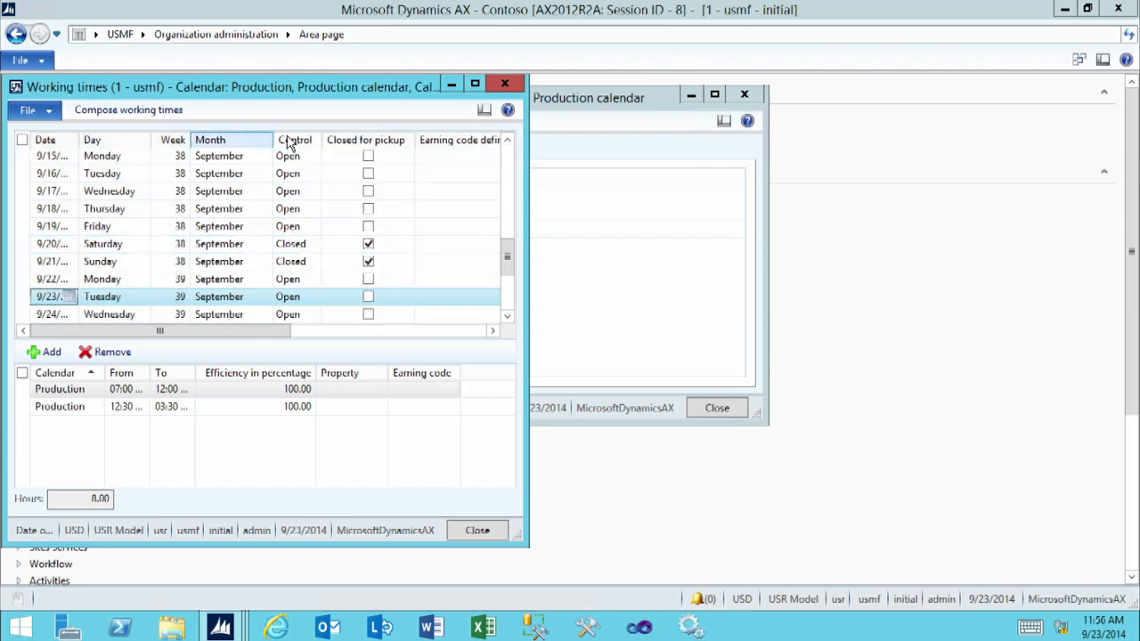
pyautogui.click(135, 252)
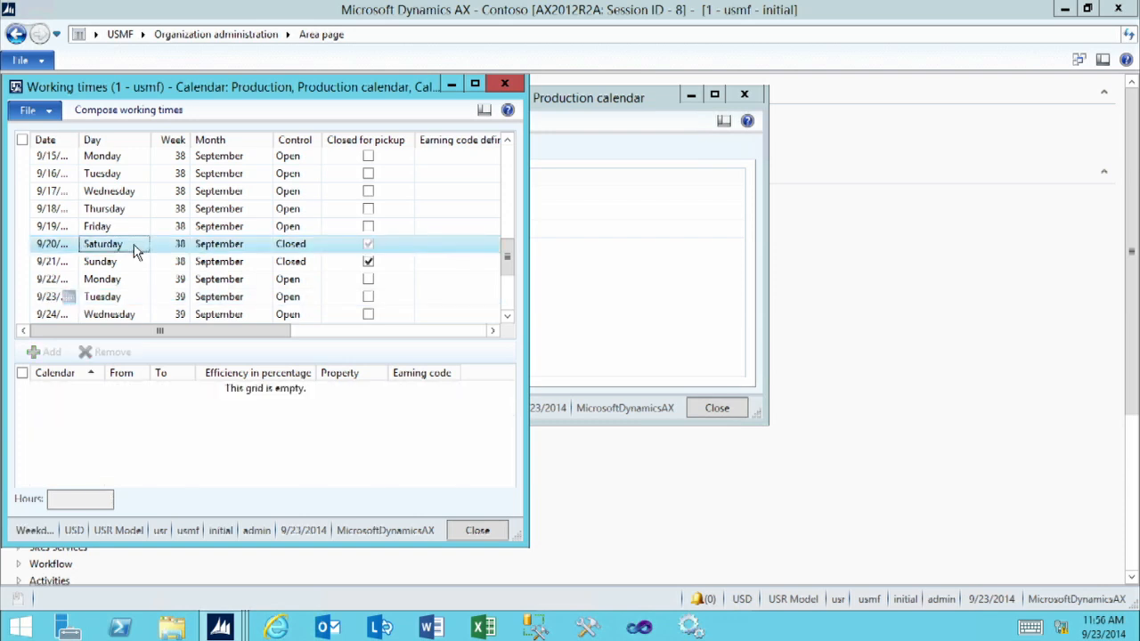
pyautogui.click(133, 261)
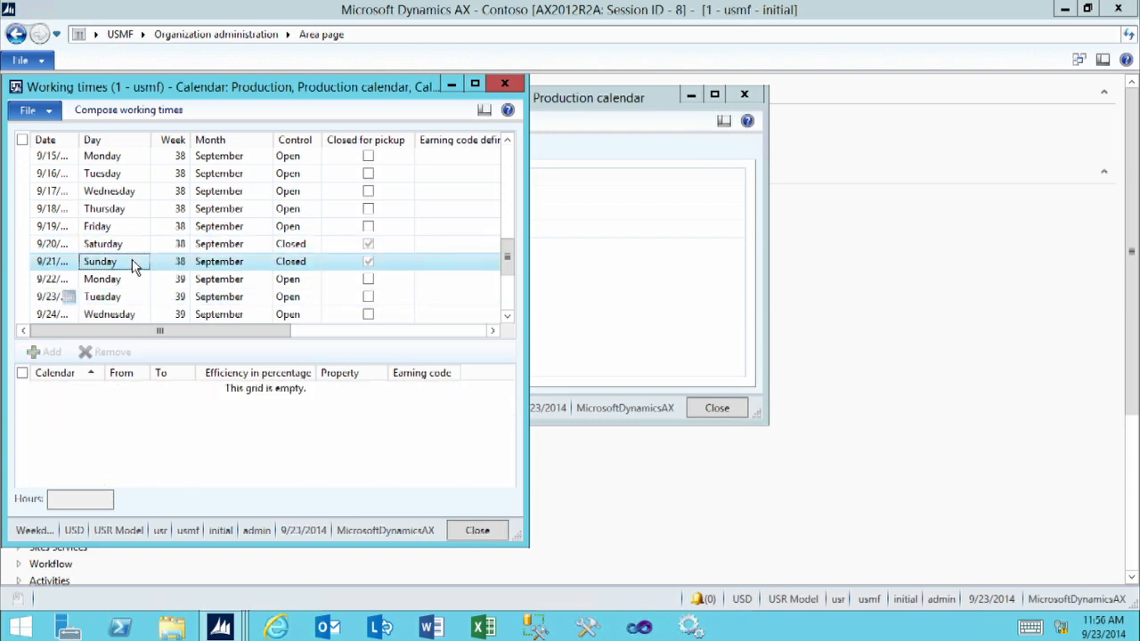
pyautogui.click(128, 228)
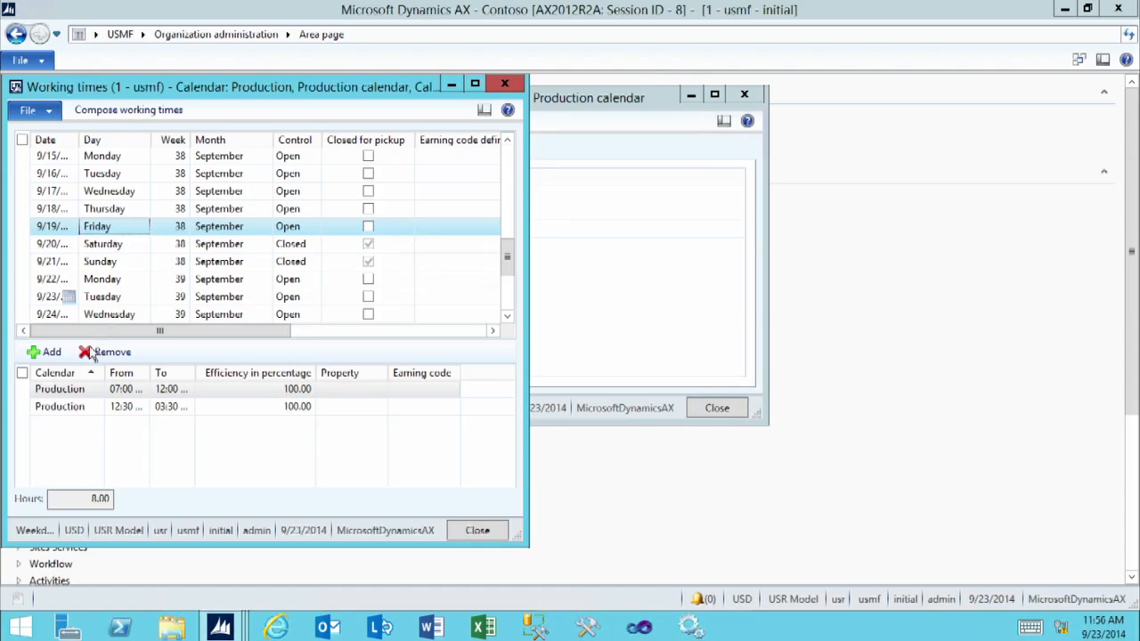
pyautogui.moveTo(148, 373); pyautogui.dragTo(250, 373)
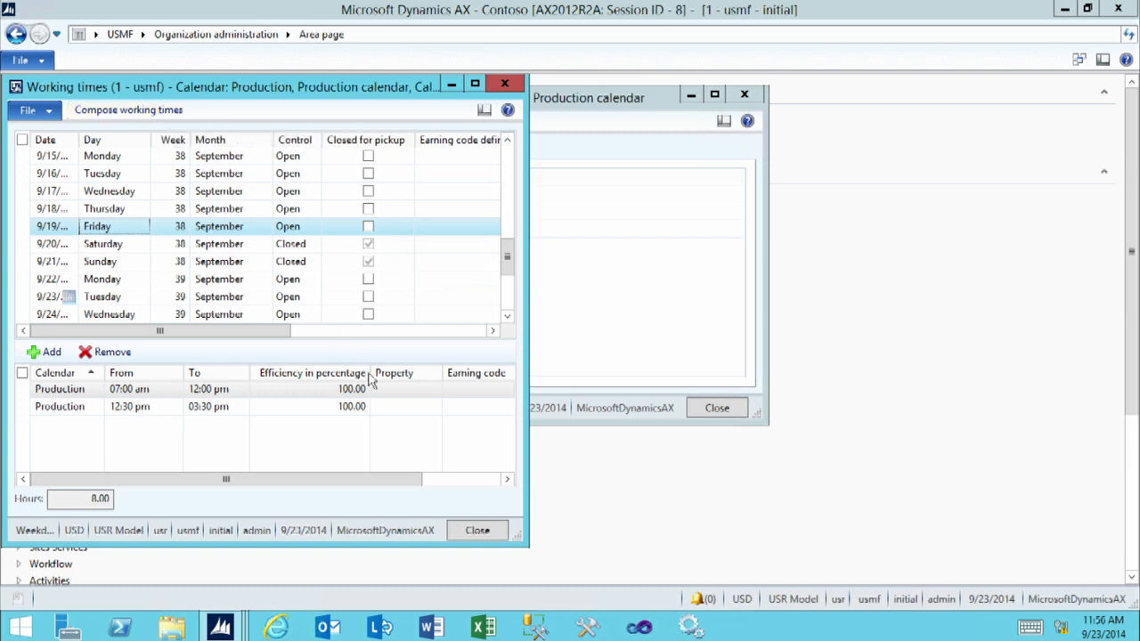
pyautogui.click(477, 532)
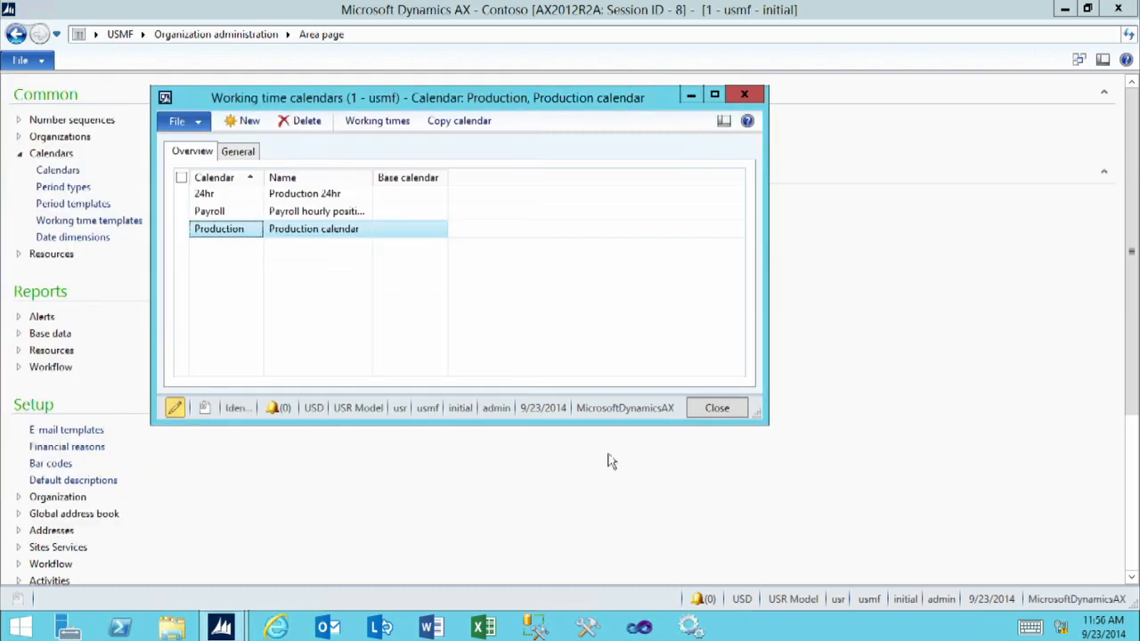
pyautogui.click(704, 411)
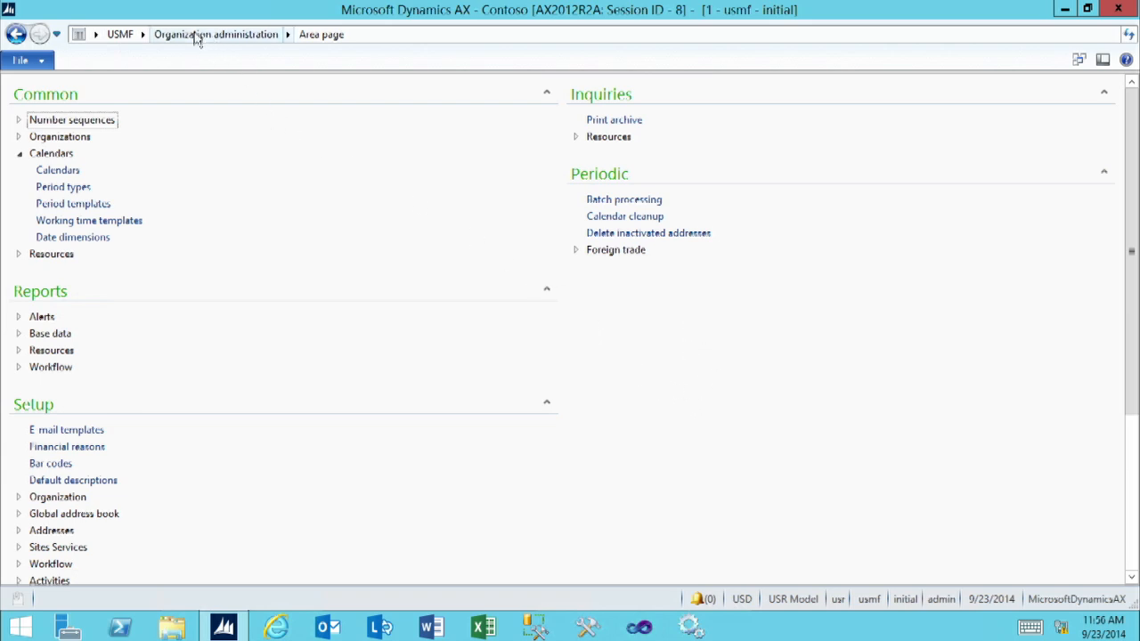
# - Go to the Inventory management module and open the Warehouses setup under Inventory breakdown
pyautogui.click(141, 34)
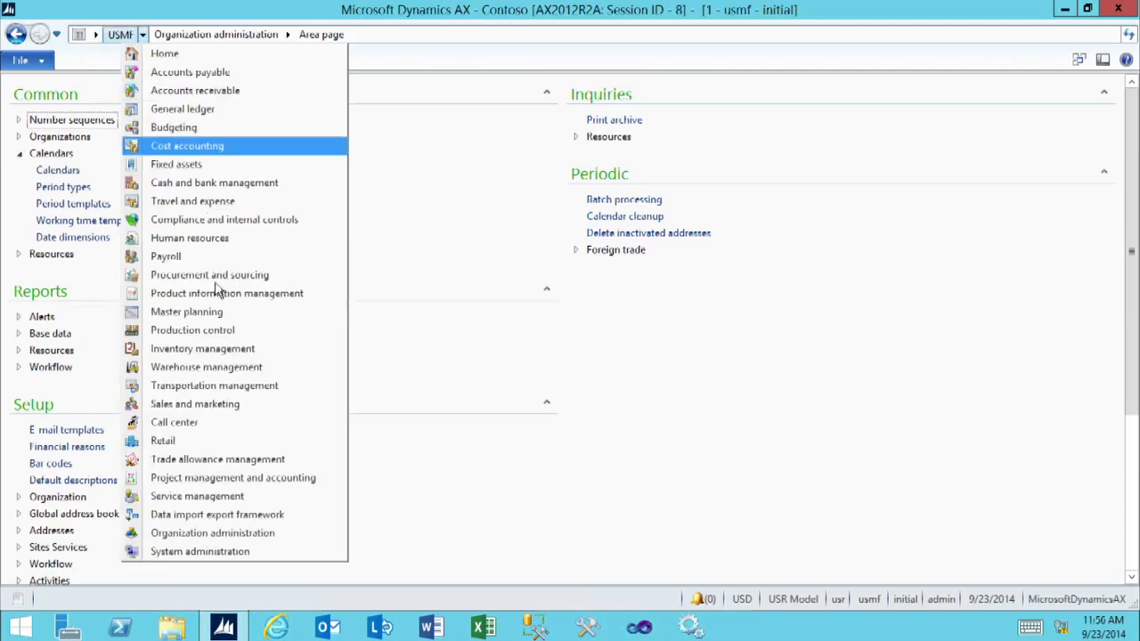
pyautogui.click(218, 349)
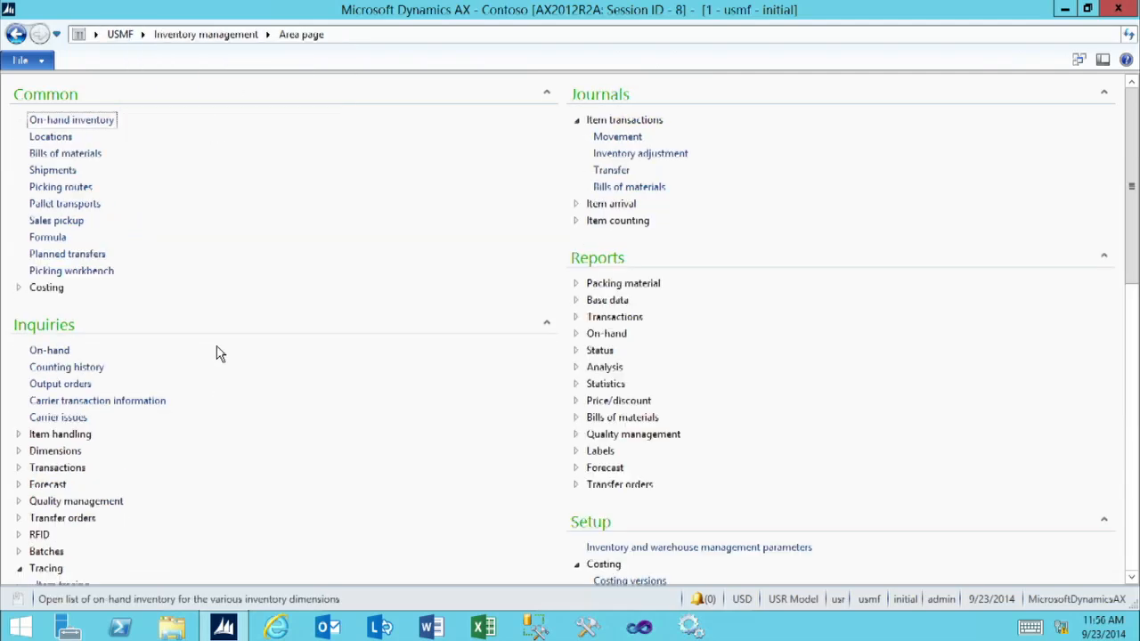
pyautogui.scroll(-3, 395, 496)
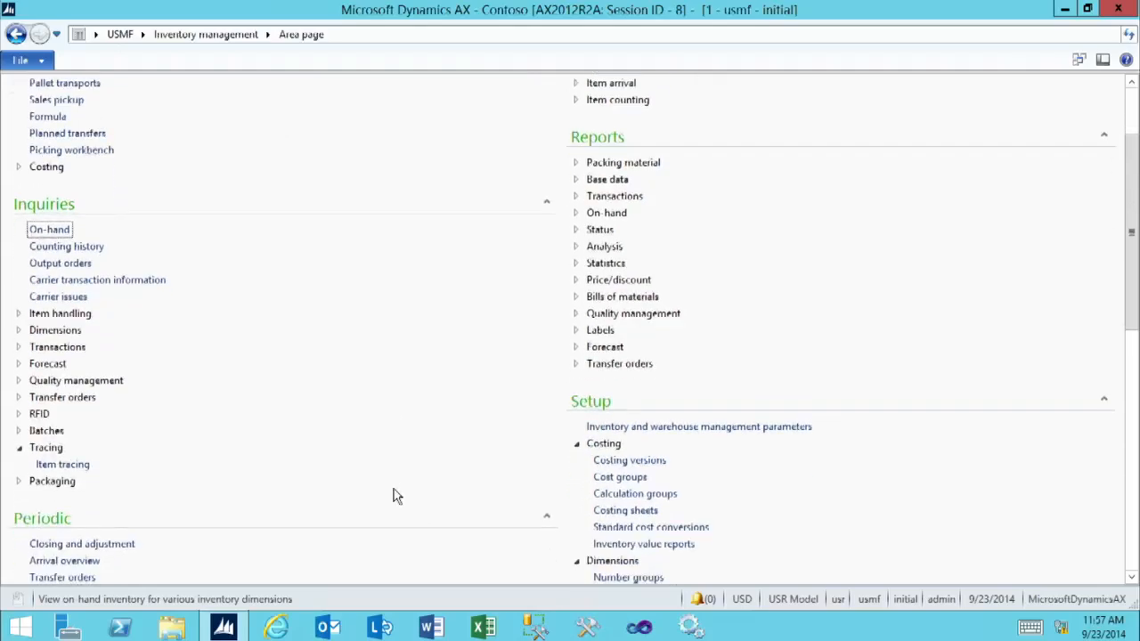
pyautogui.scroll(-7, 394, 496)
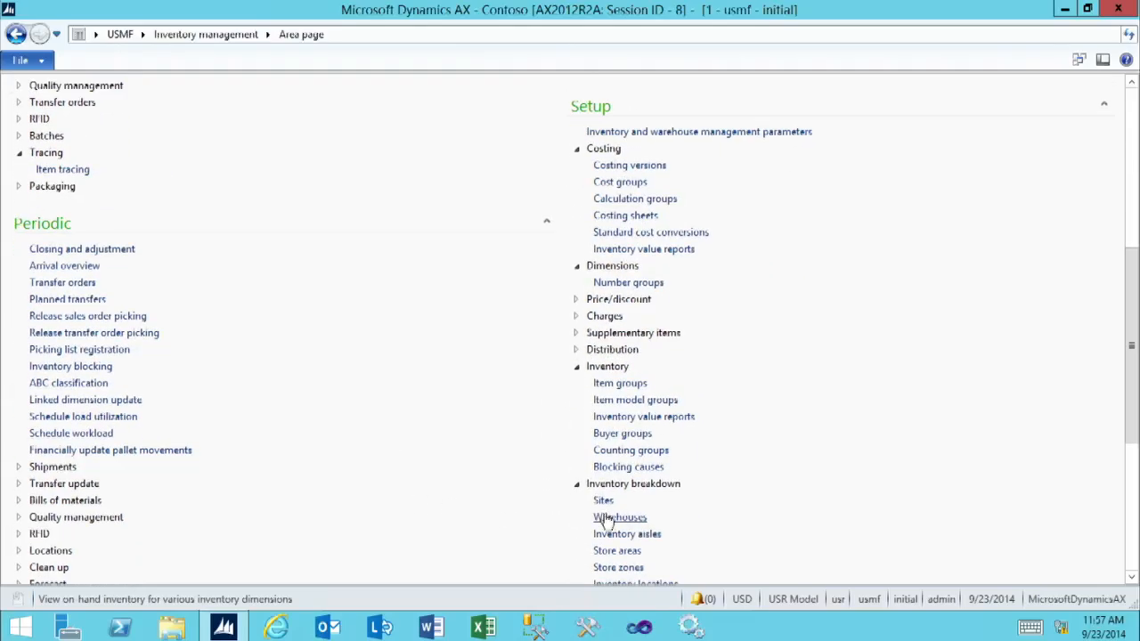
pyautogui.click(612, 518)
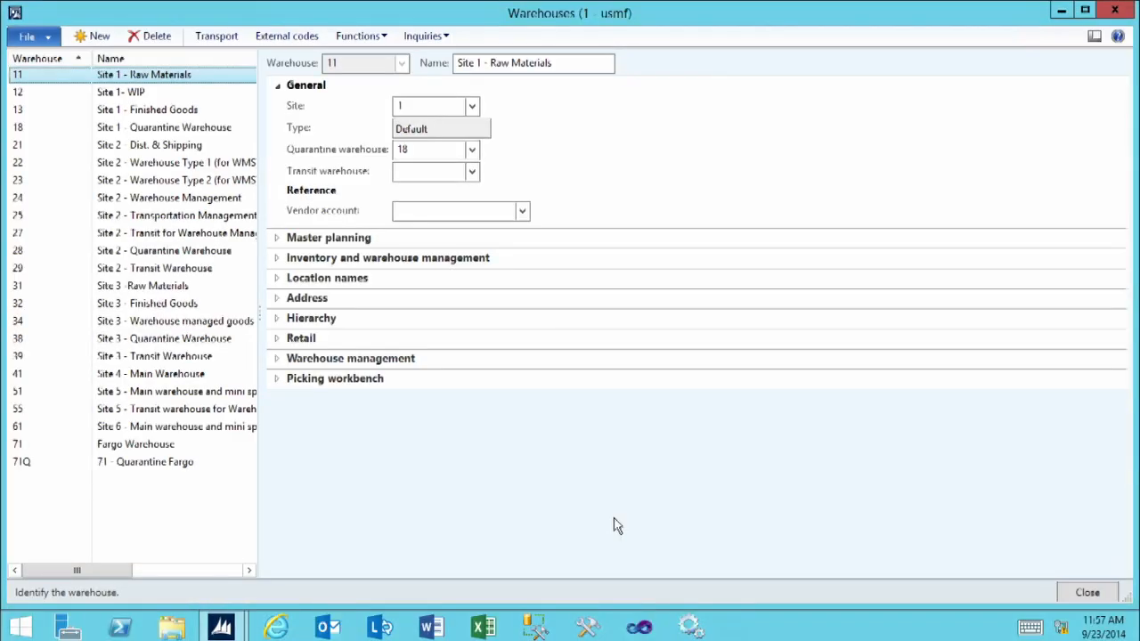
# - Assign the Production calendar to warehouse 11 (Site 1 - Raw Materials) in its master planning settings and close the form
pyautogui.click(283, 242)
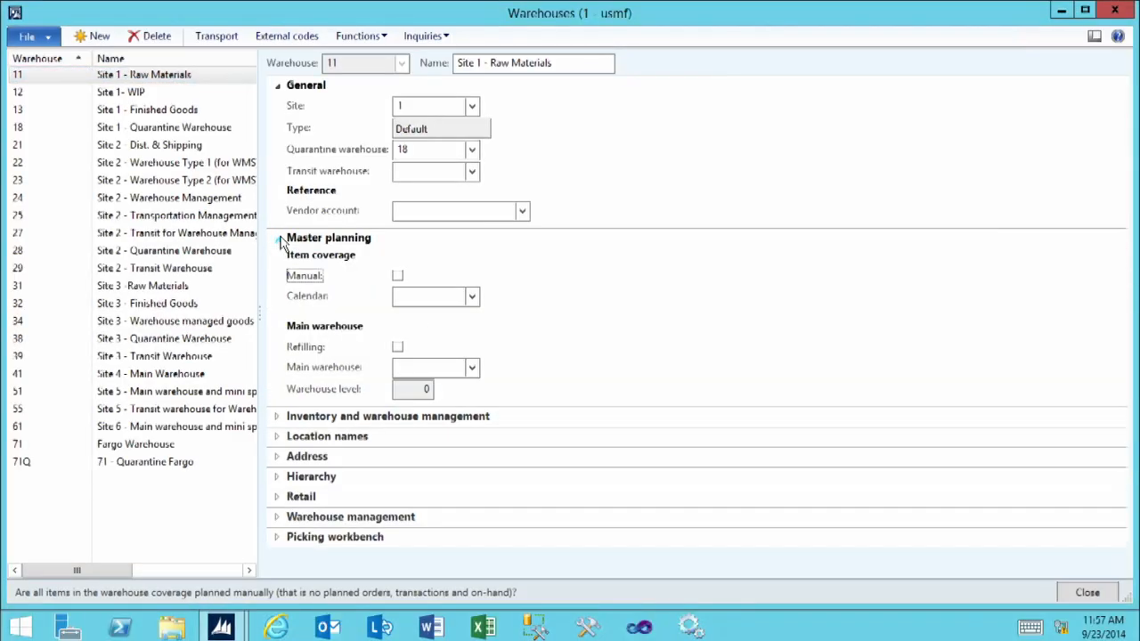
pyautogui.click(407, 298)
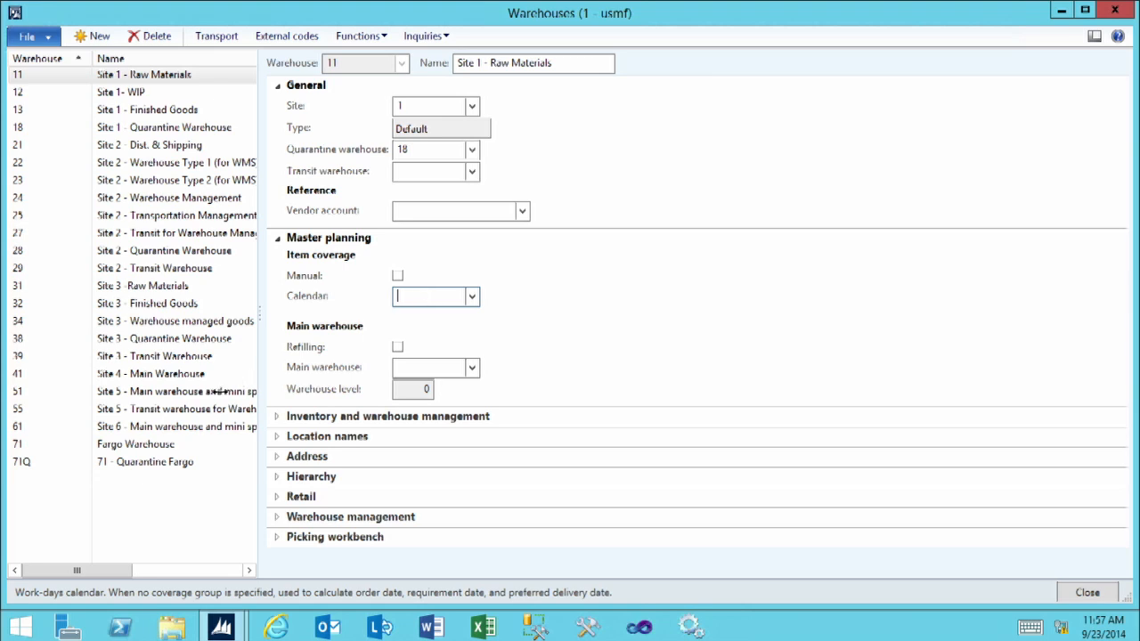
pyautogui.click(472, 296)
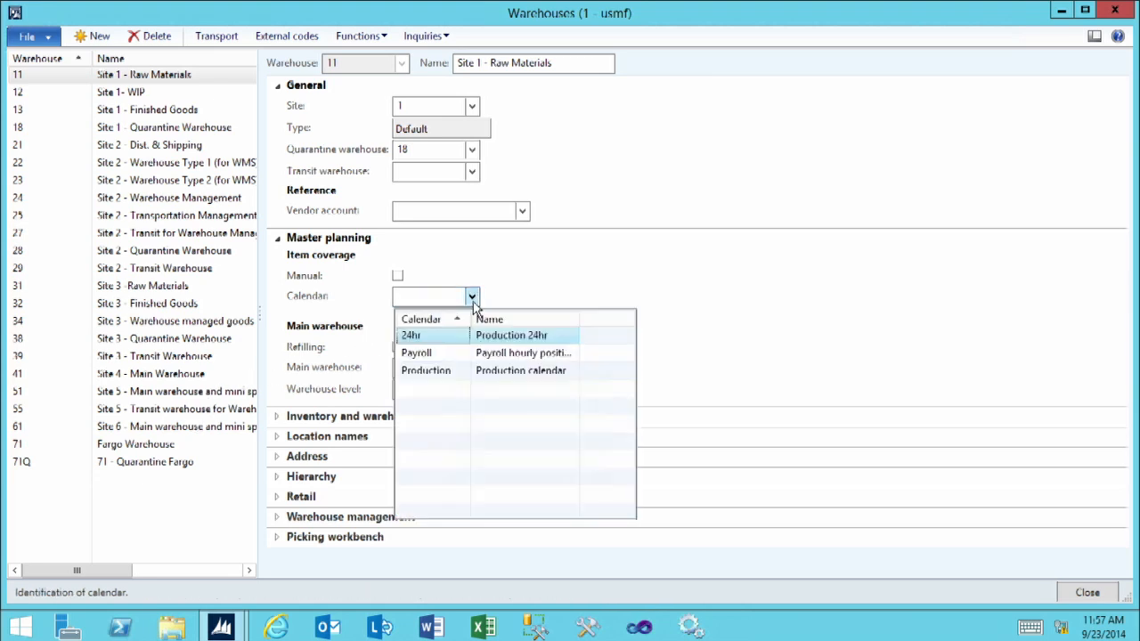
pyautogui.click(439, 370)
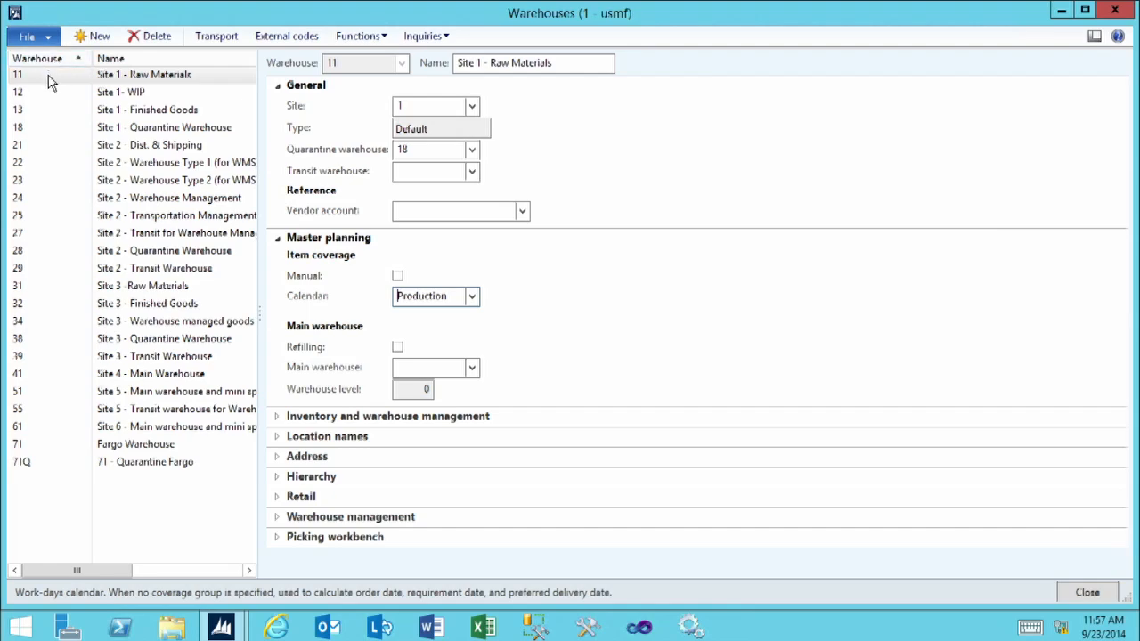
pyautogui.click(1087, 593)
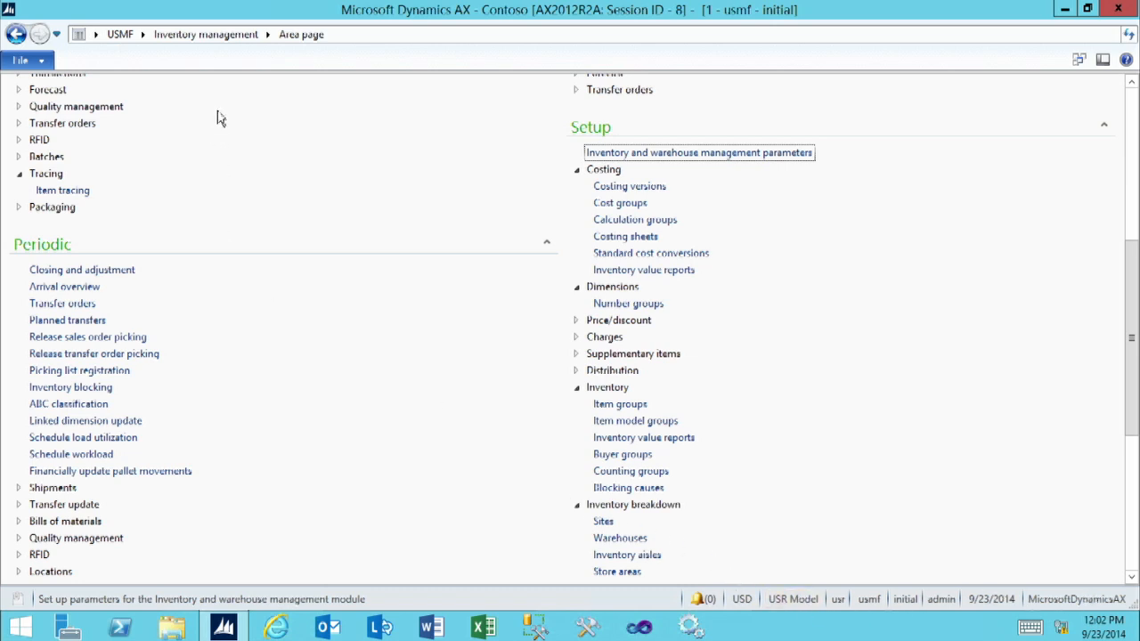
# - Go to the Sales and marketing module and open the Modes of delivery setup under Distribution
pyautogui.click(143, 35)
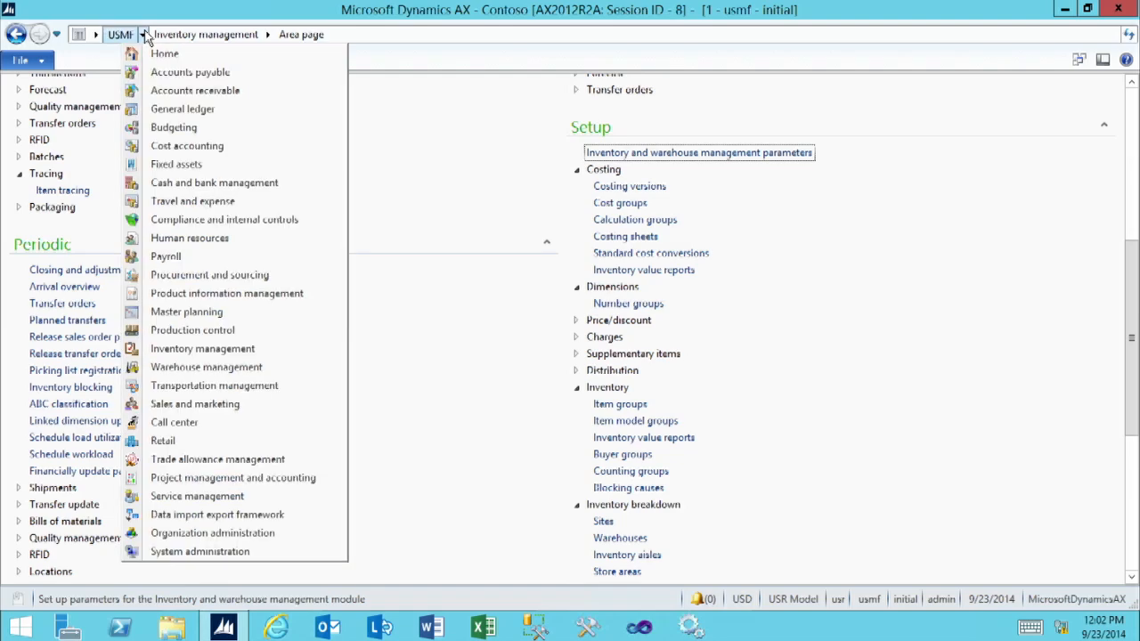
pyautogui.click(227, 405)
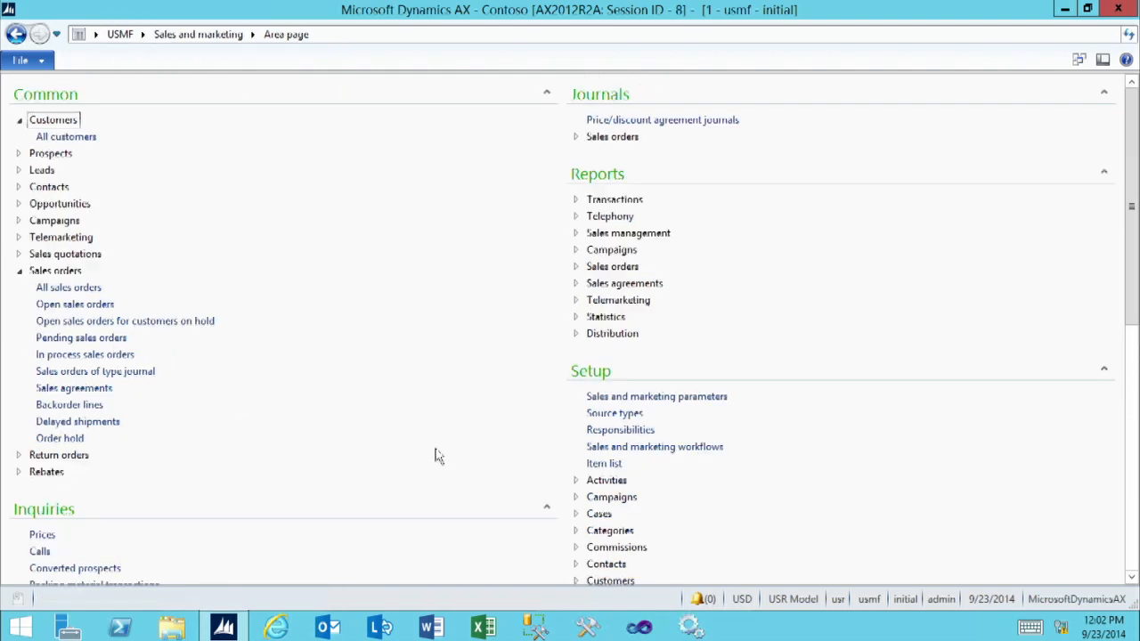
pyautogui.scroll(-5, 449, 472)
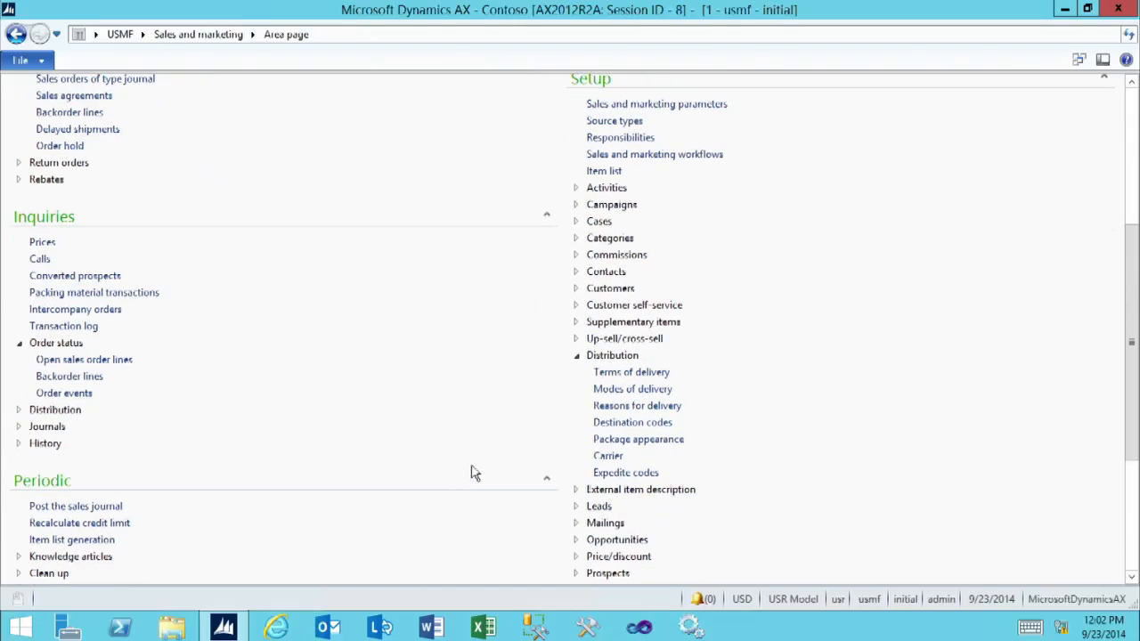
pyautogui.click(609, 393)
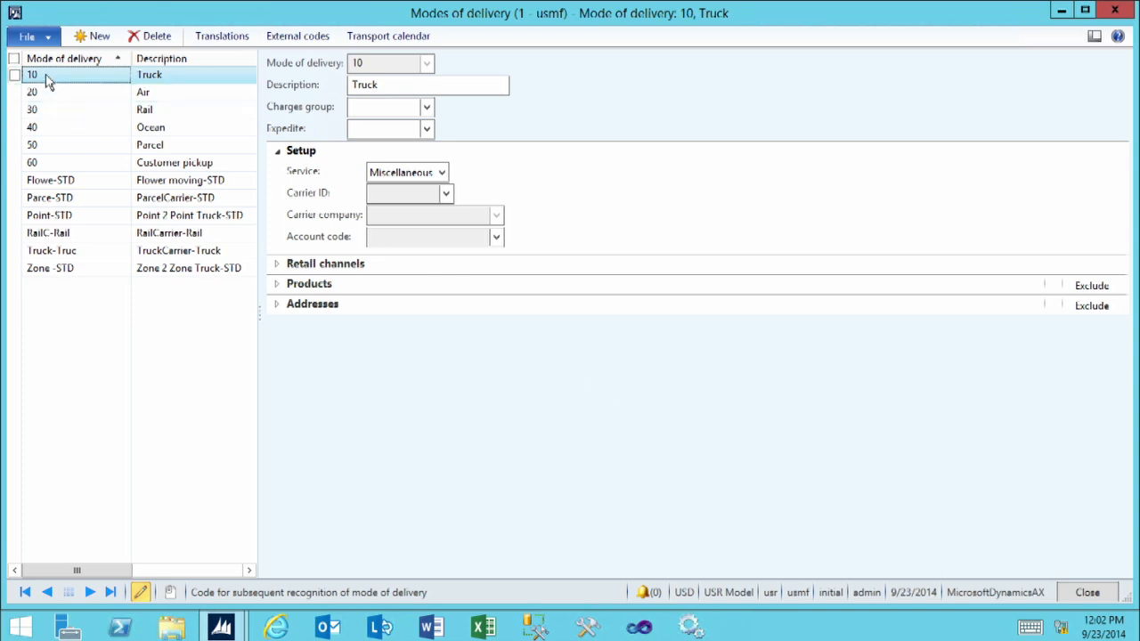
# - Add a transport calendar entry to mode of delivery 10 (Truck), using warehouse 12 and the Production calendar
pyautogui.click(367, 41)
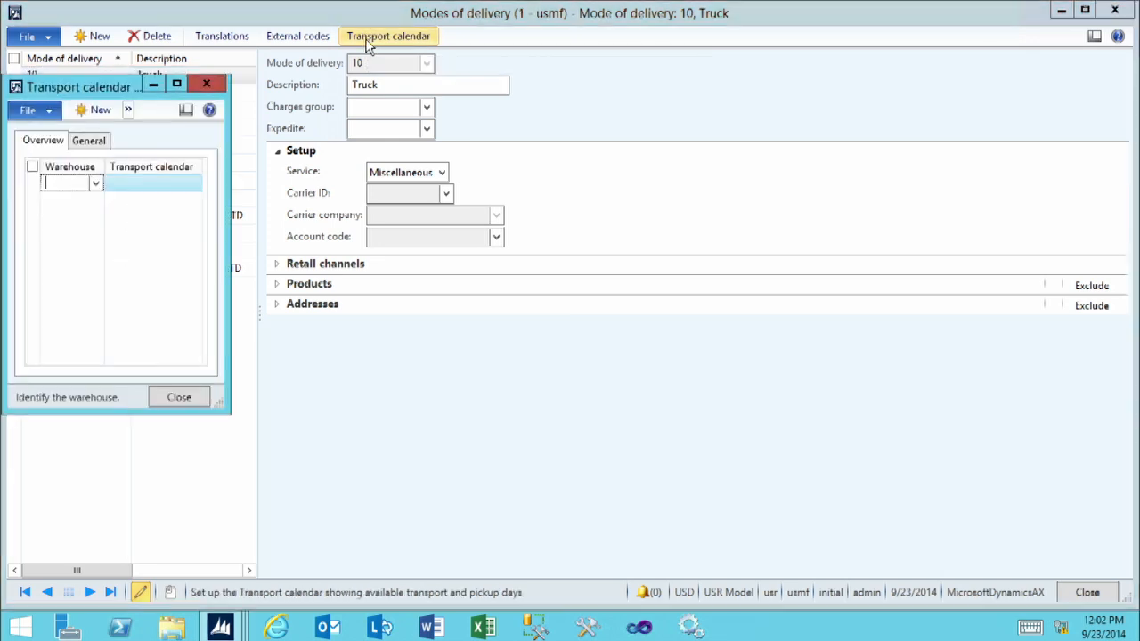
pyautogui.moveTo(230, 216); pyautogui.dragTo(430, 216)
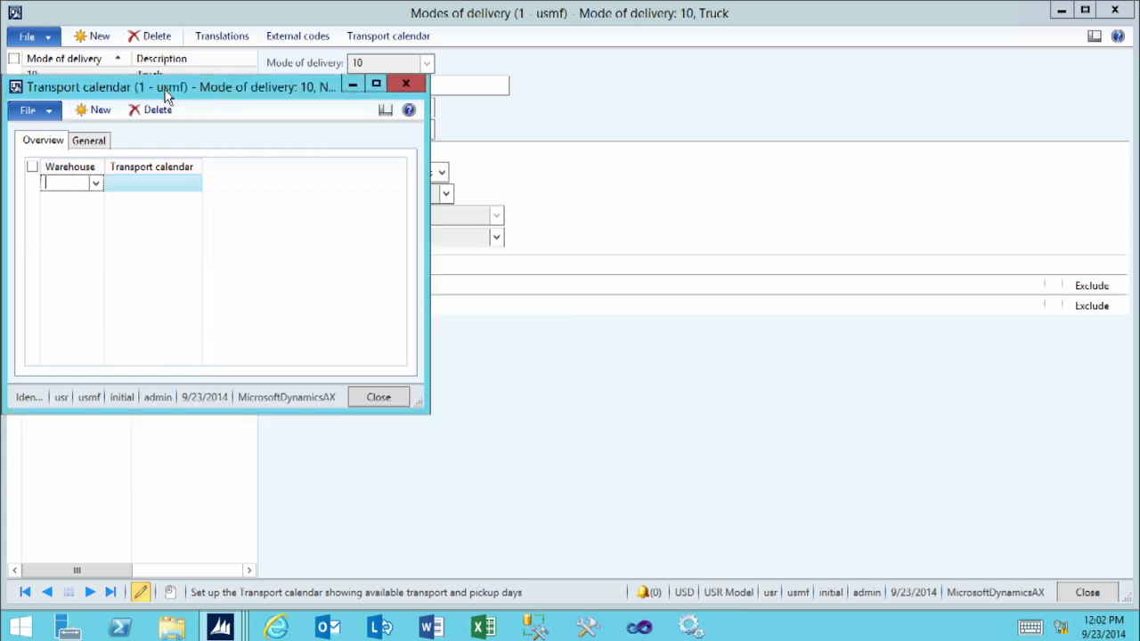
pyautogui.moveTo(165, 95); pyautogui.dragTo(450, 118)
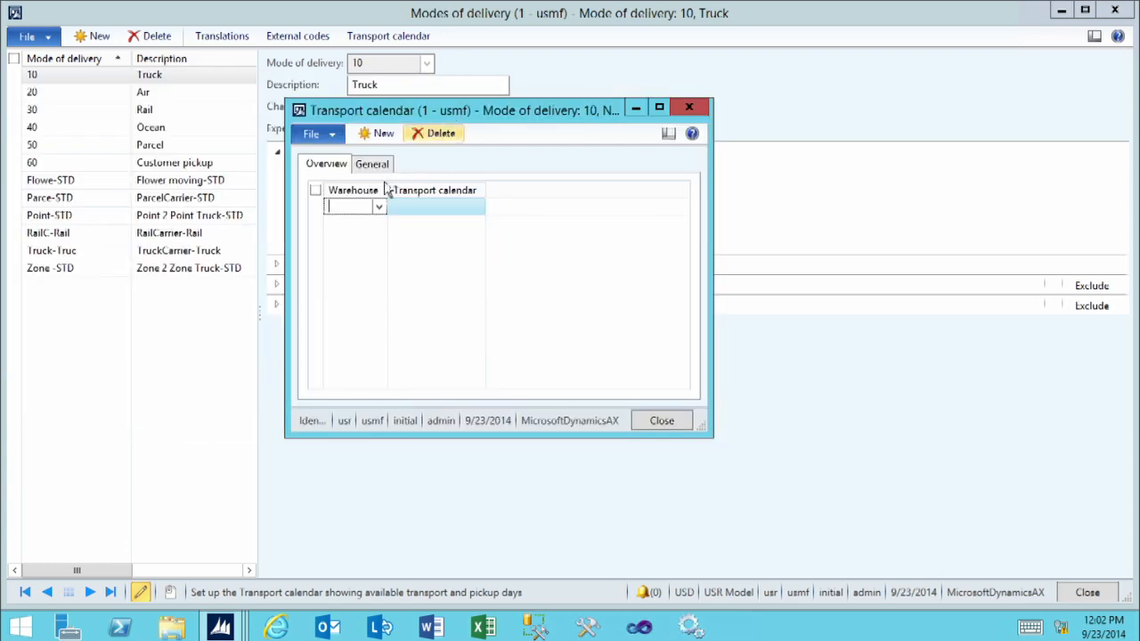
pyautogui.click(378, 207)
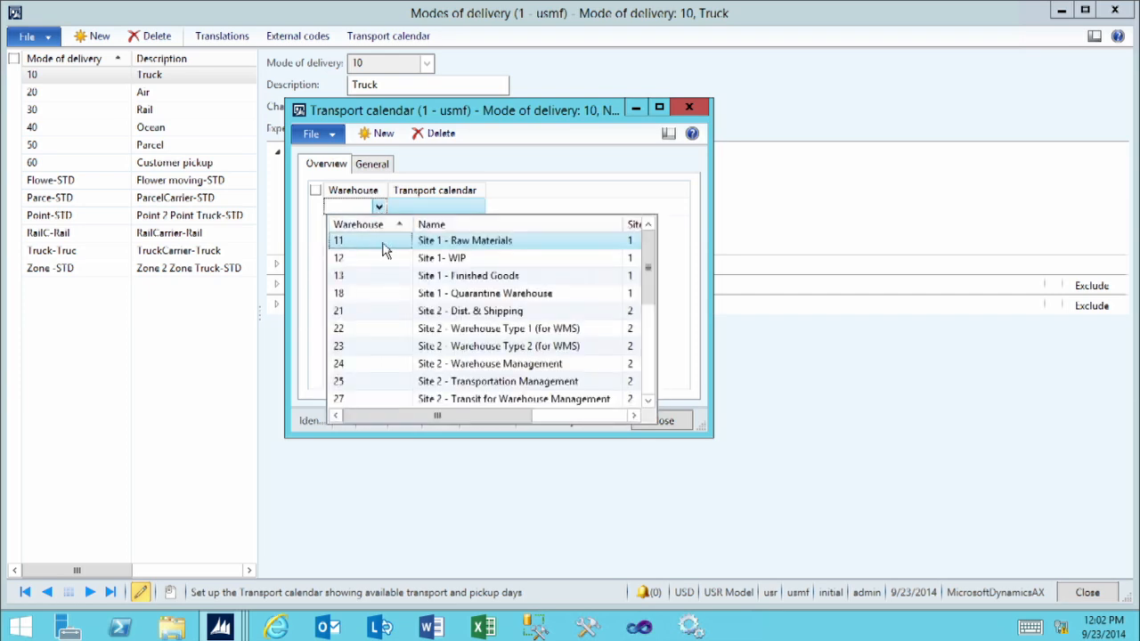
pyautogui.click(376, 257)
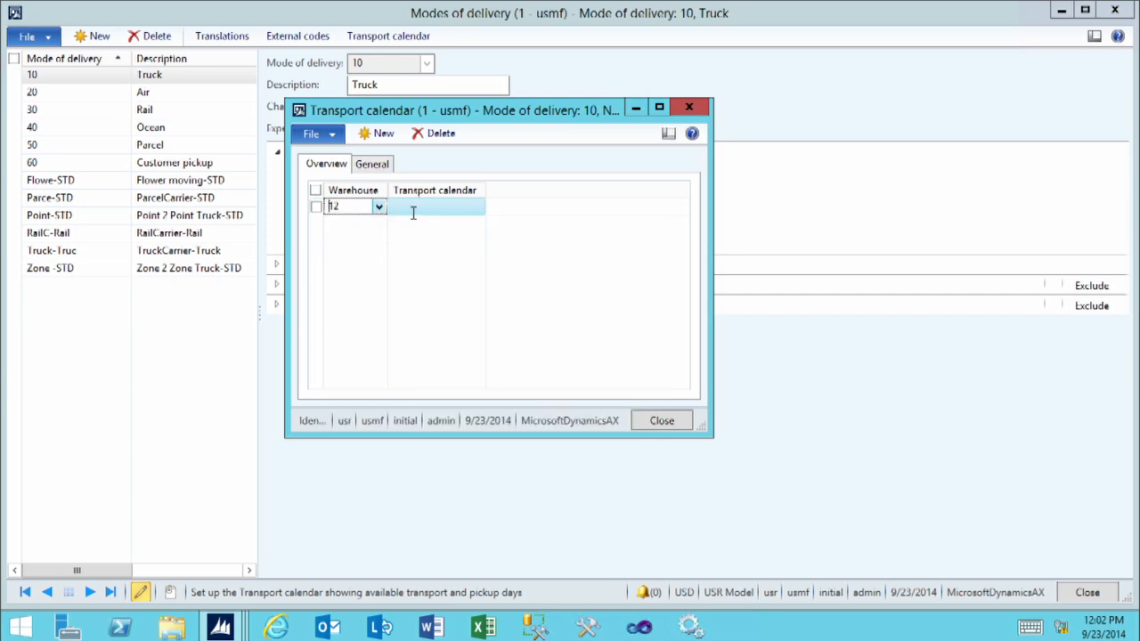
pyautogui.click(430, 207)
pyautogui.click(477, 207)
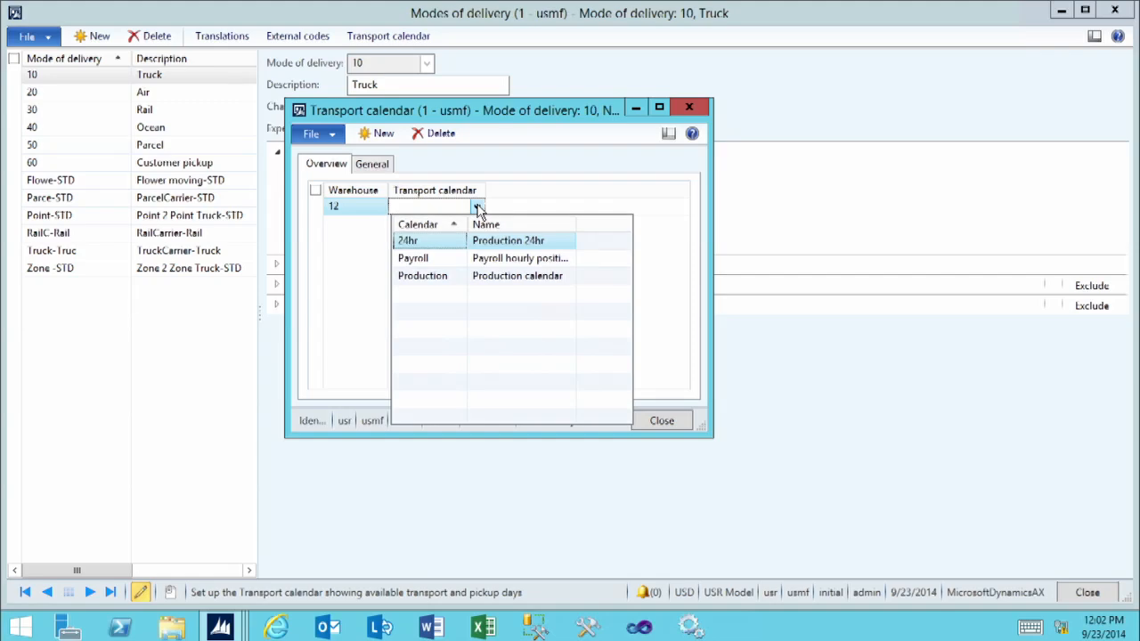
pyautogui.click(431, 282)
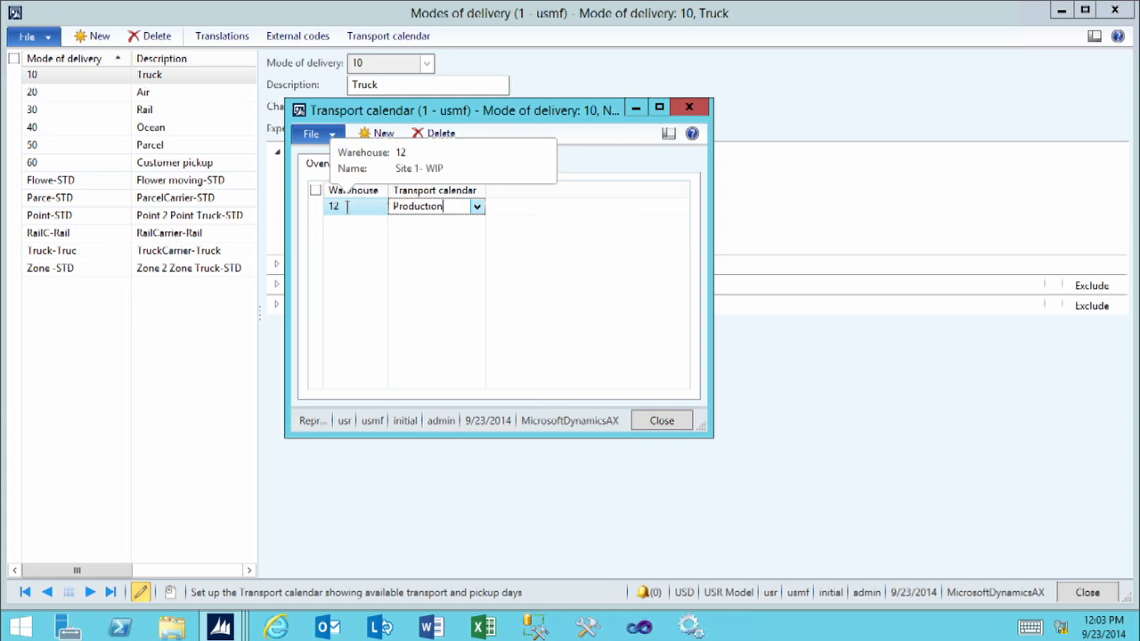
# - Close the Truck transport calendar and the Modes of delivery form
pyautogui.click(659, 422)
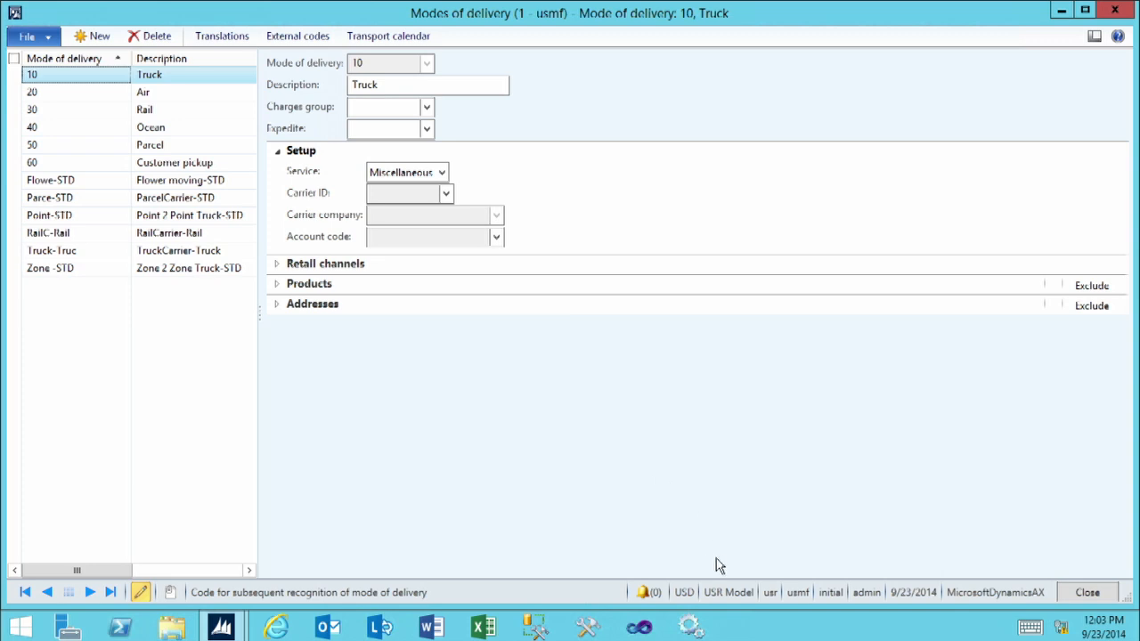
pyautogui.click(1085, 593)
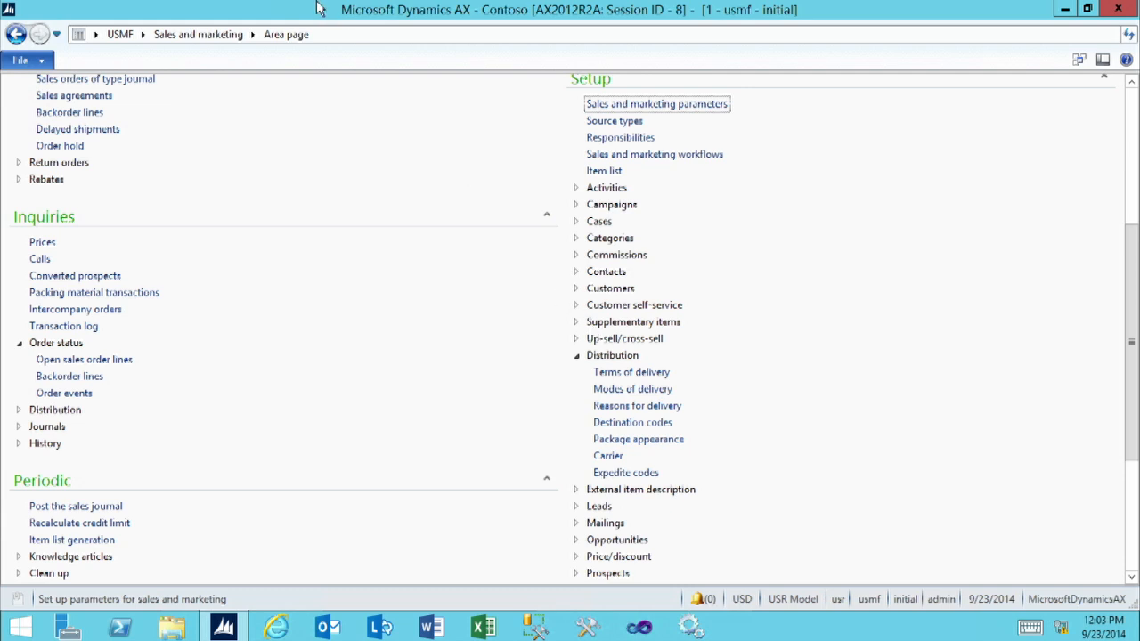
# - Go to the Inventory management module and open the Transport setup under Distribution in a maximized window
pyautogui.click(141, 35)
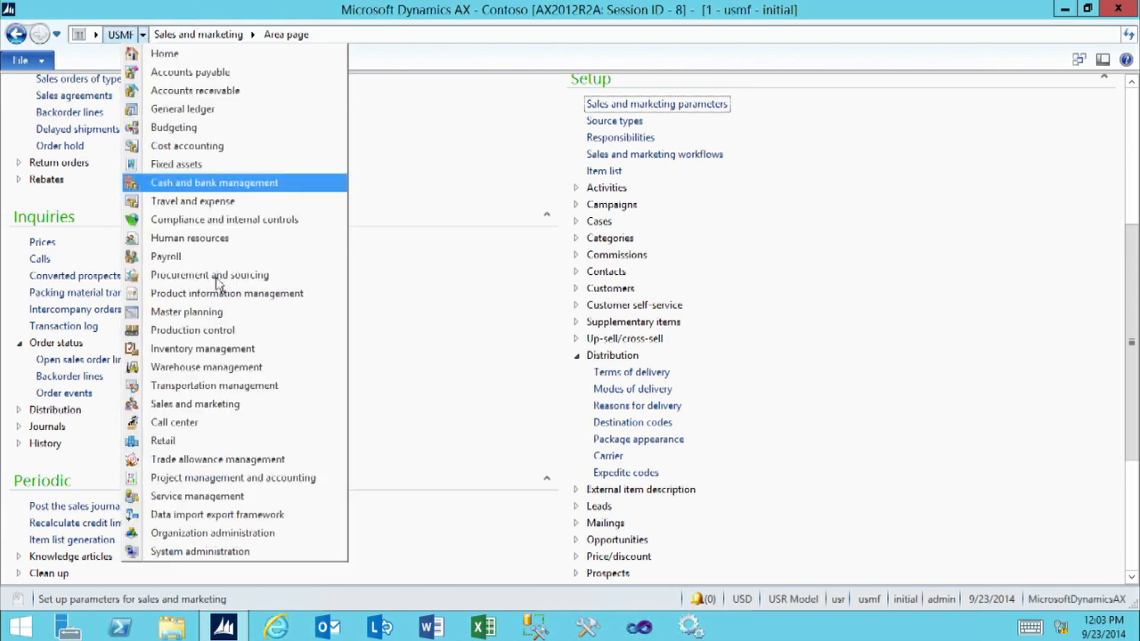
pyautogui.click(209, 351)
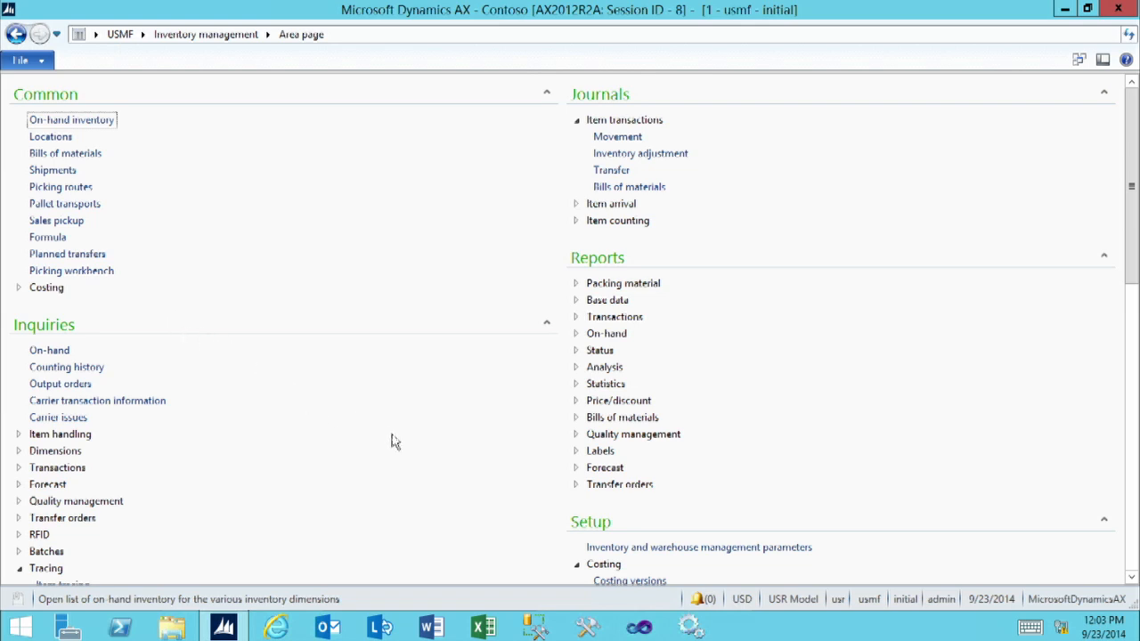
pyautogui.press('Tab')
pyautogui.scroll(-5, 488, 477)
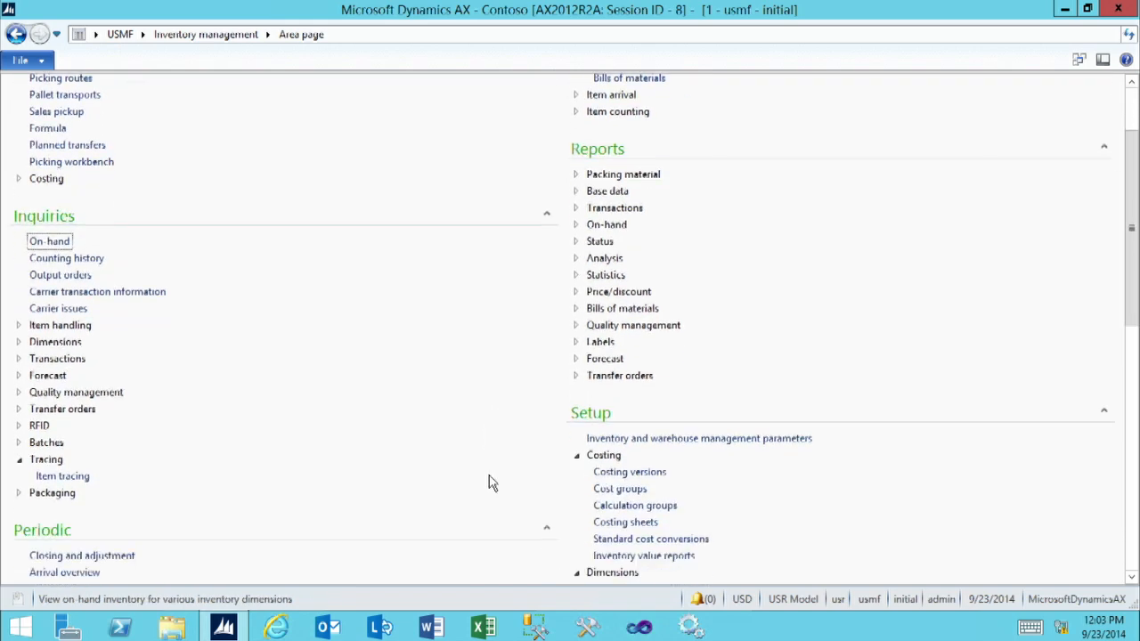
pyautogui.scroll(-1, 545, 473)
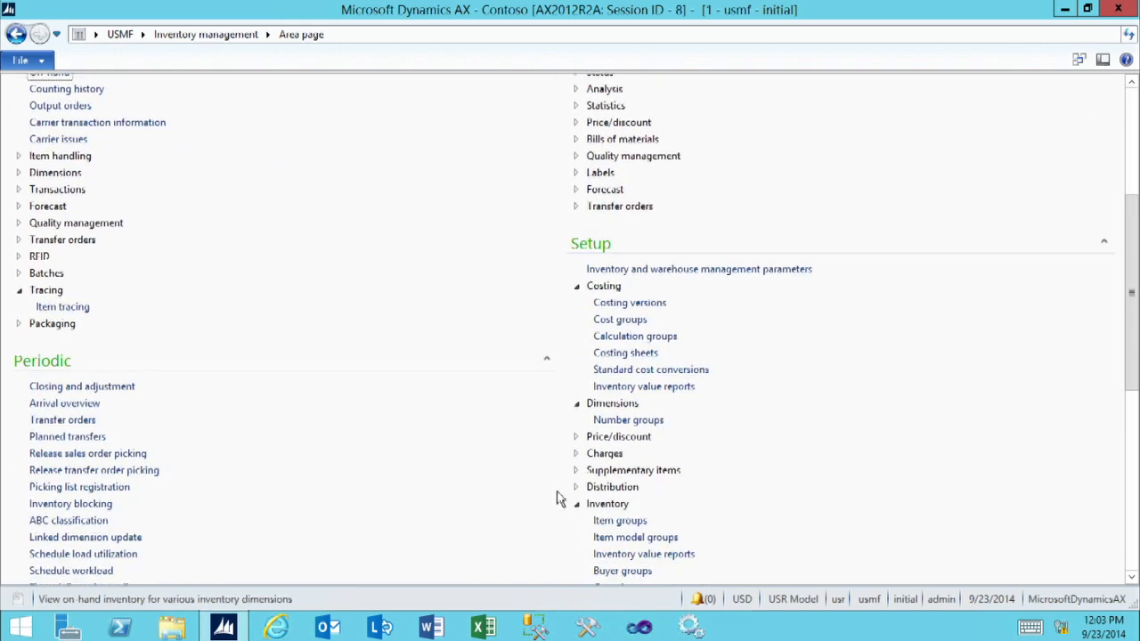
pyautogui.click(574, 488)
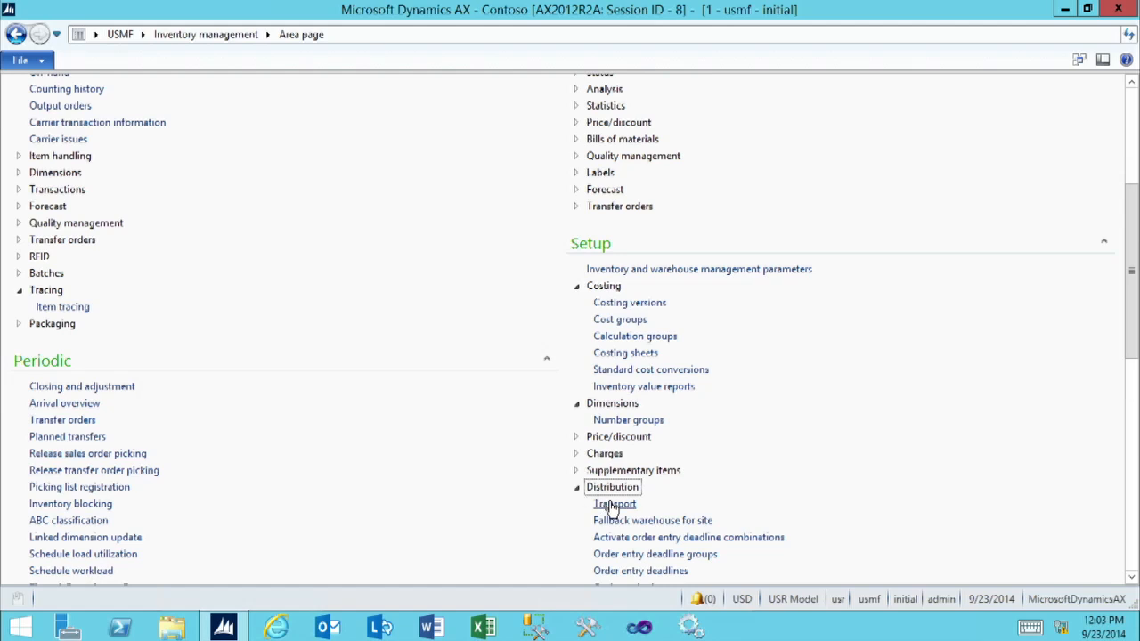
pyautogui.click(614, 505)
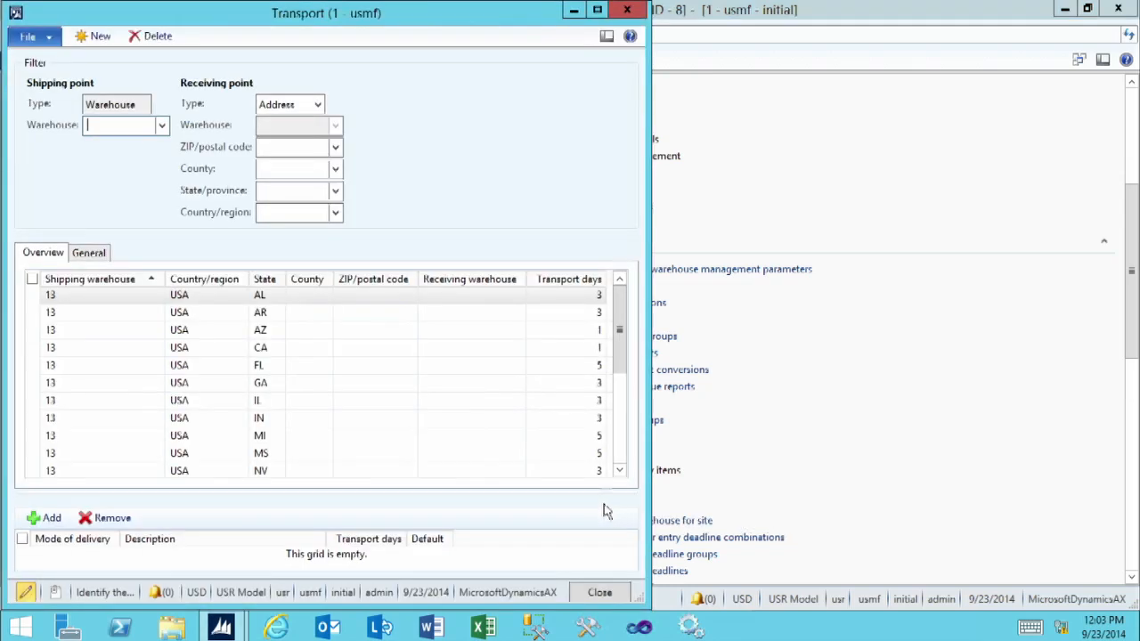
pyautogui.click(597, 12)
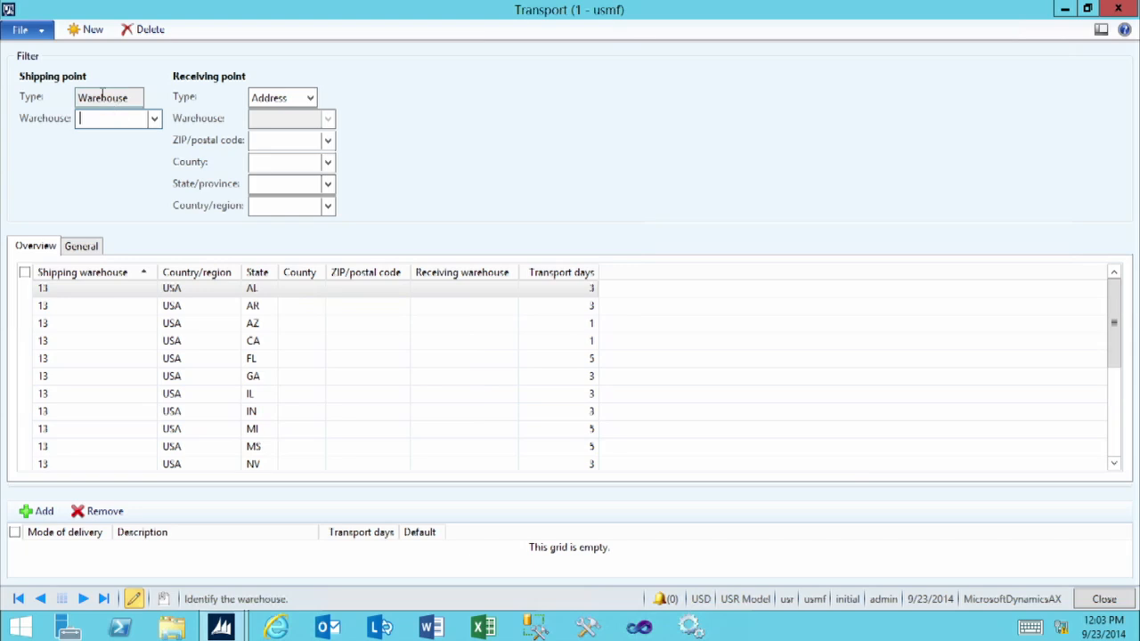
# - Filter the transport lines by shipping warehouse 13, keep the receiving point type as Address, and review the receiving address filters
pyautogui.click(153, 118)
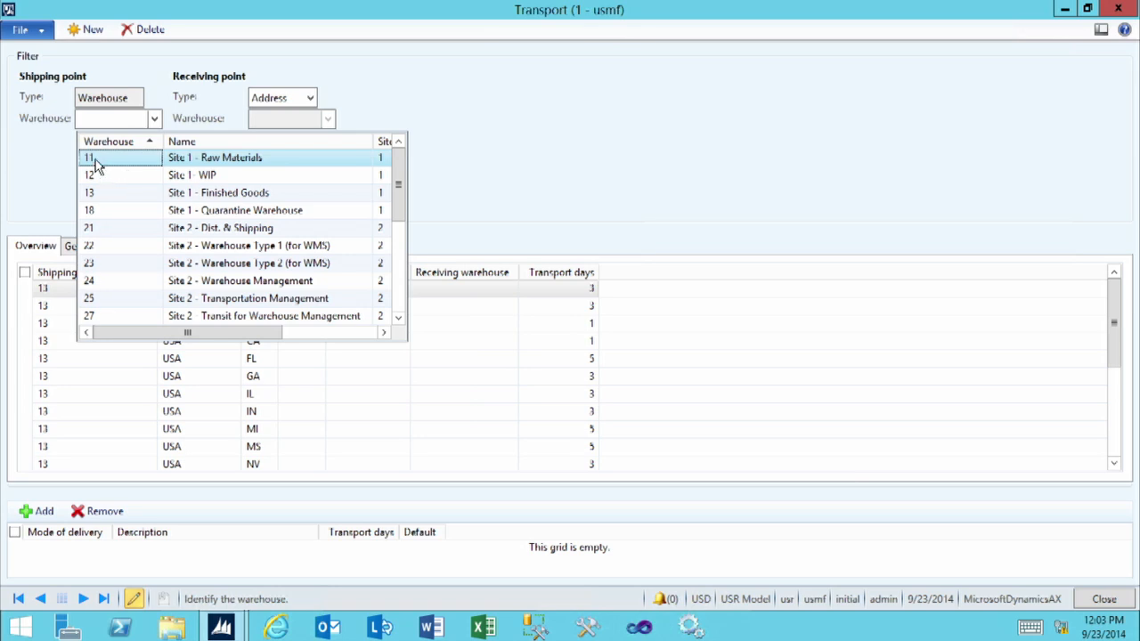
pyautogui.click(90, 198)
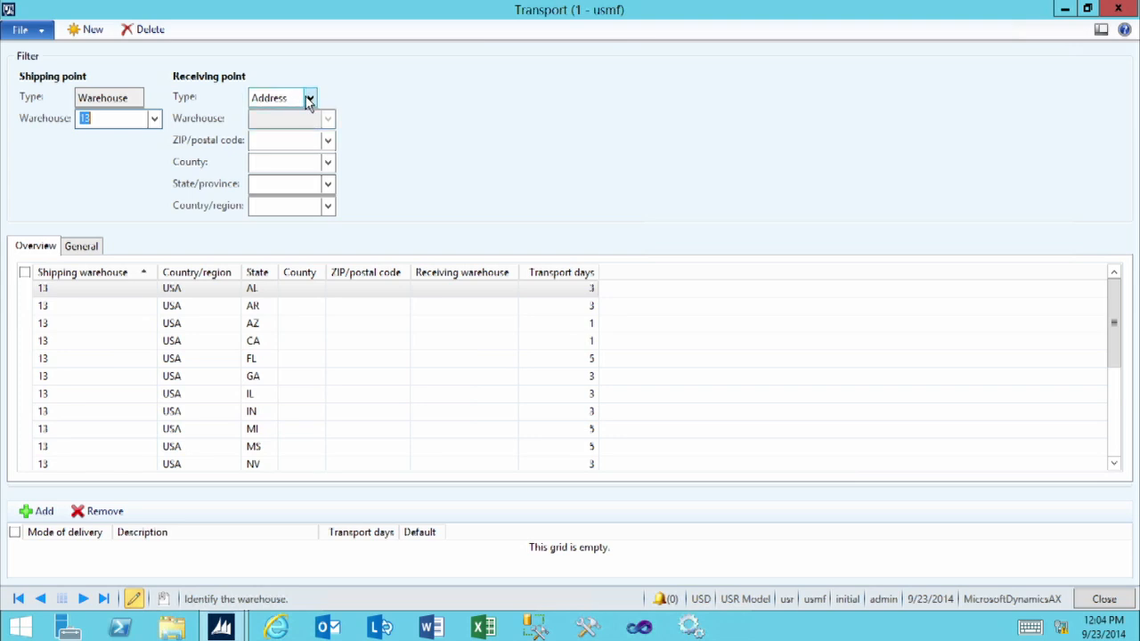
pyautogui.click(309, 98)
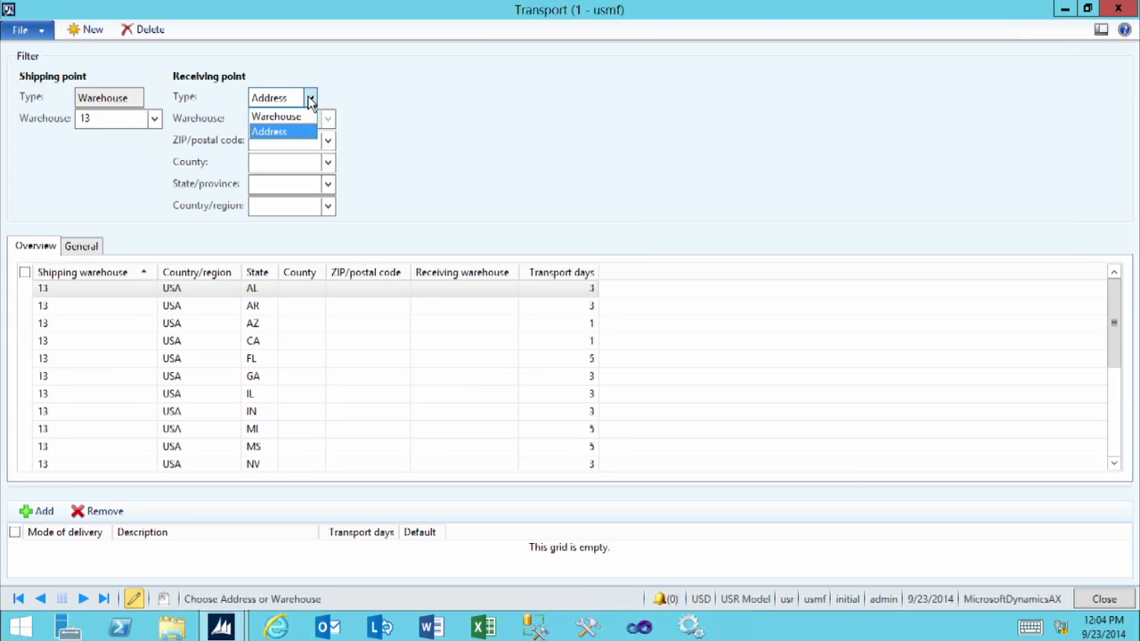
pyautogui.click(280, 133)
pyautogui.click(275, 141)
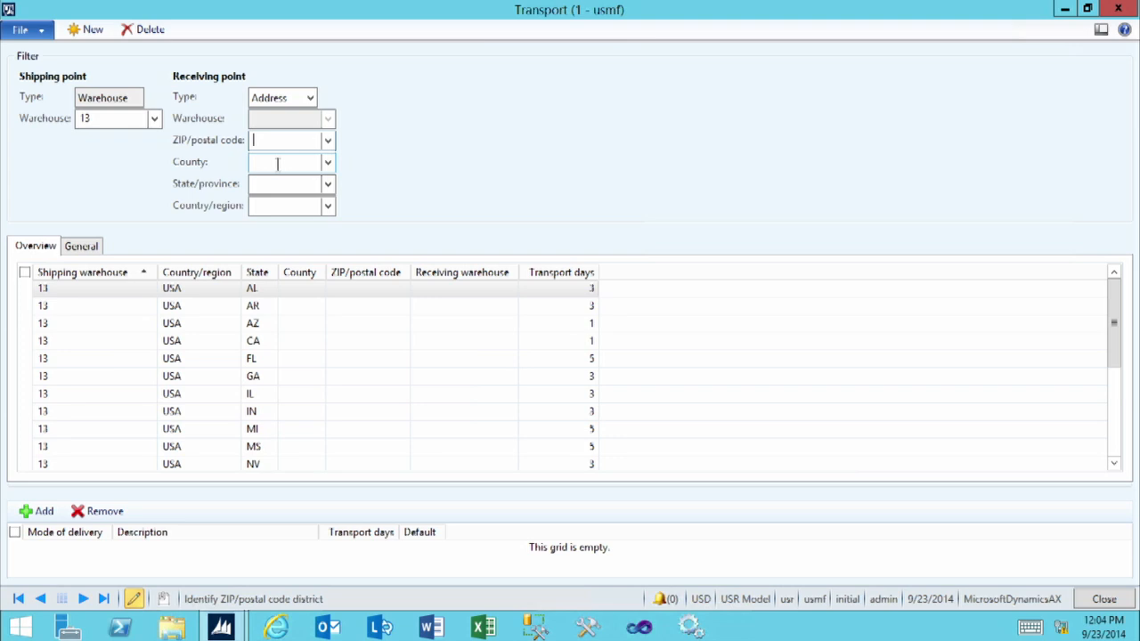
pyautogui.click(277, 164)
pyautogui.click(280, 183)
pyautogui.click(280, 206)
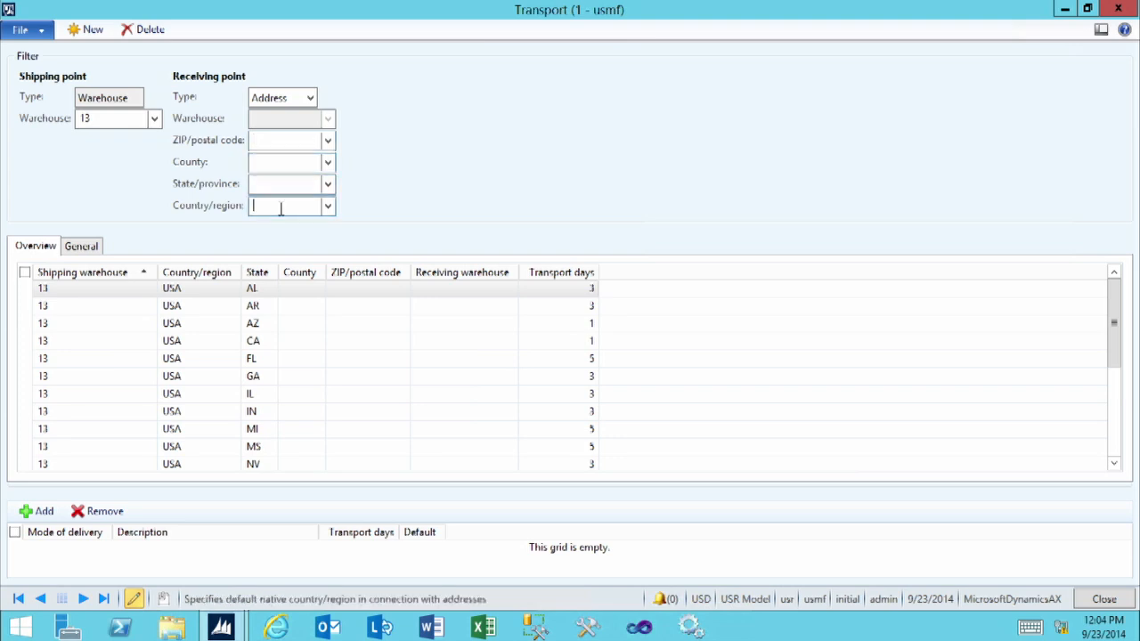
# - Add mode of delivery 10 (Truck) with 4 transport days to warehouse 13's transport line for state AL and close the form
pyautogui.click(112, 289)
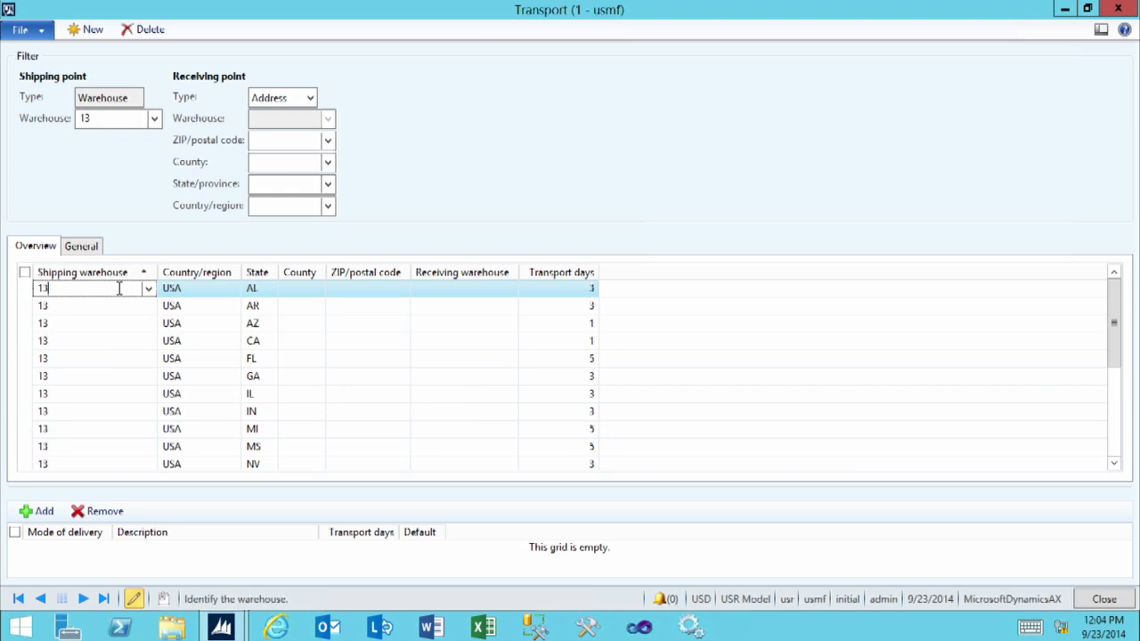
pyautogui.click(585, 290)
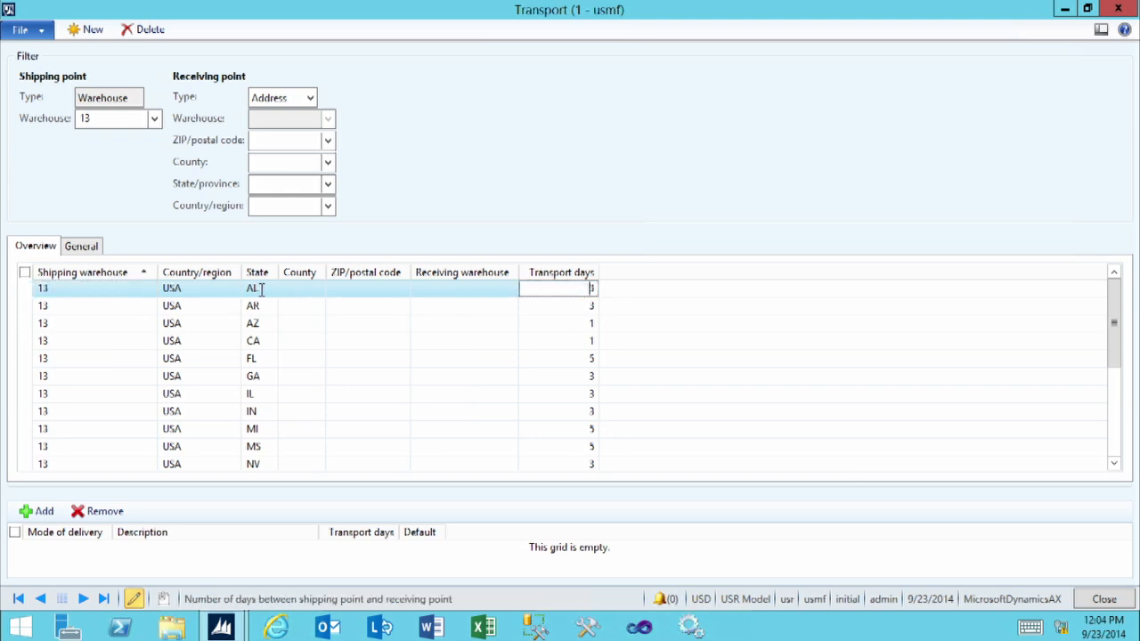
pyautogui.click(110, 288)
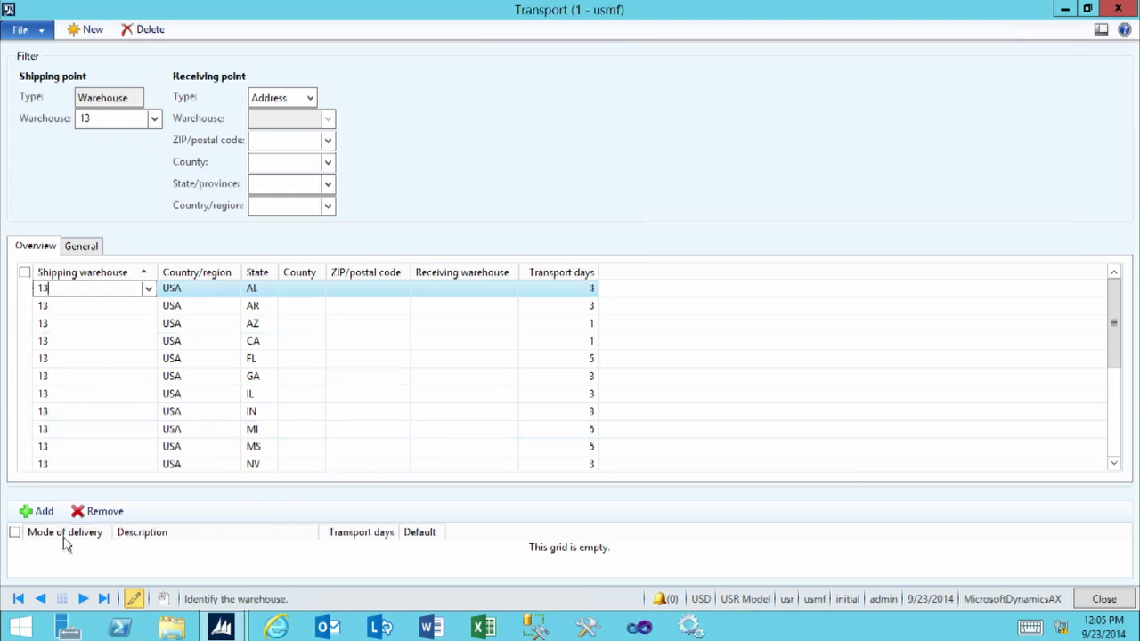
pyautogui.click(45, 512)
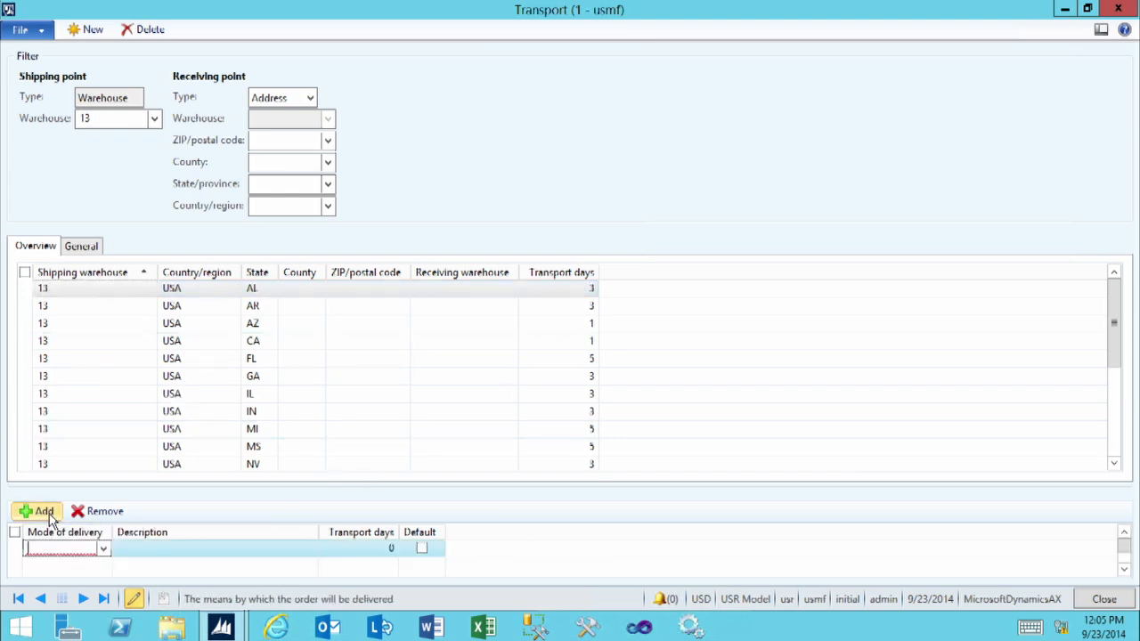
pyautogui.click(103, 549)
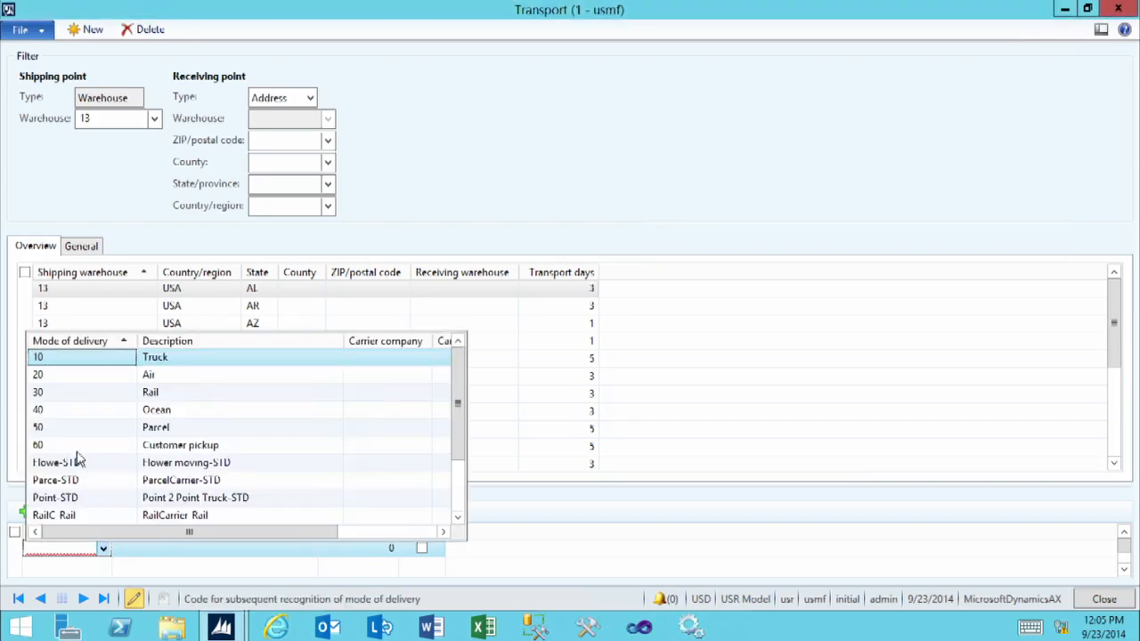
pyautogui.click(54, 360)
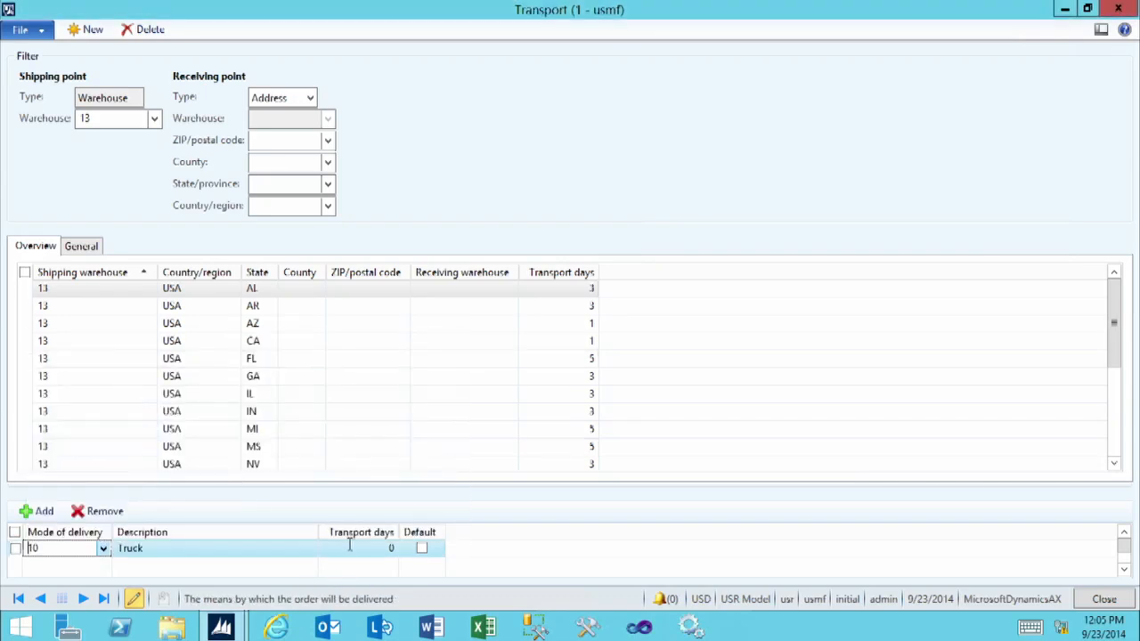
pyautogui.click(350, 546)
pyautogui.write('4')
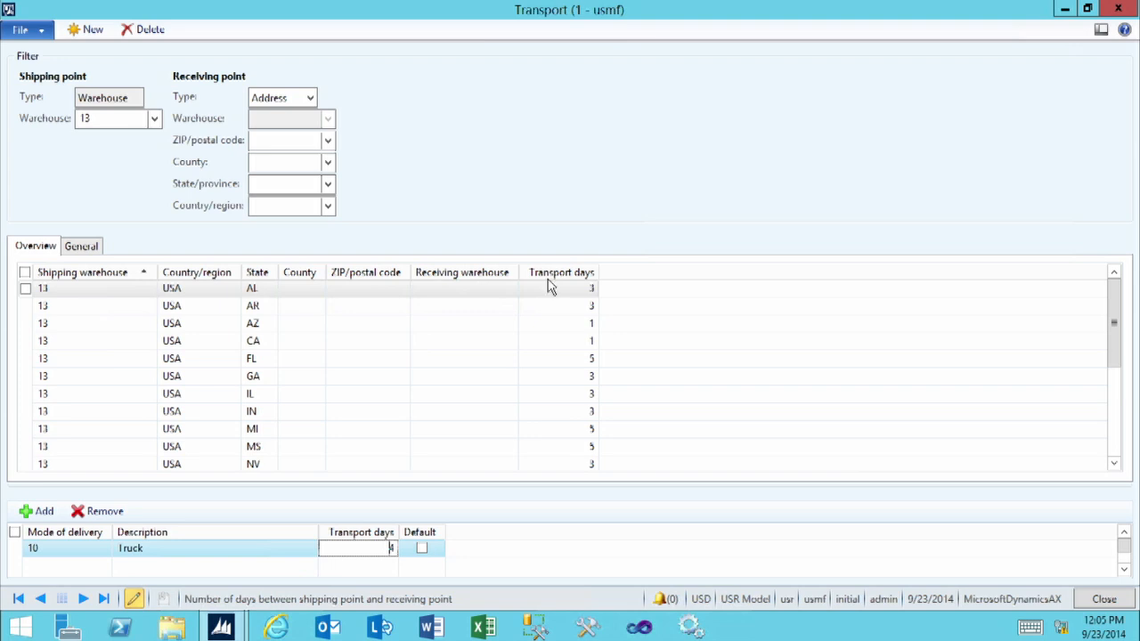
pyautogui.click(1105, 599)
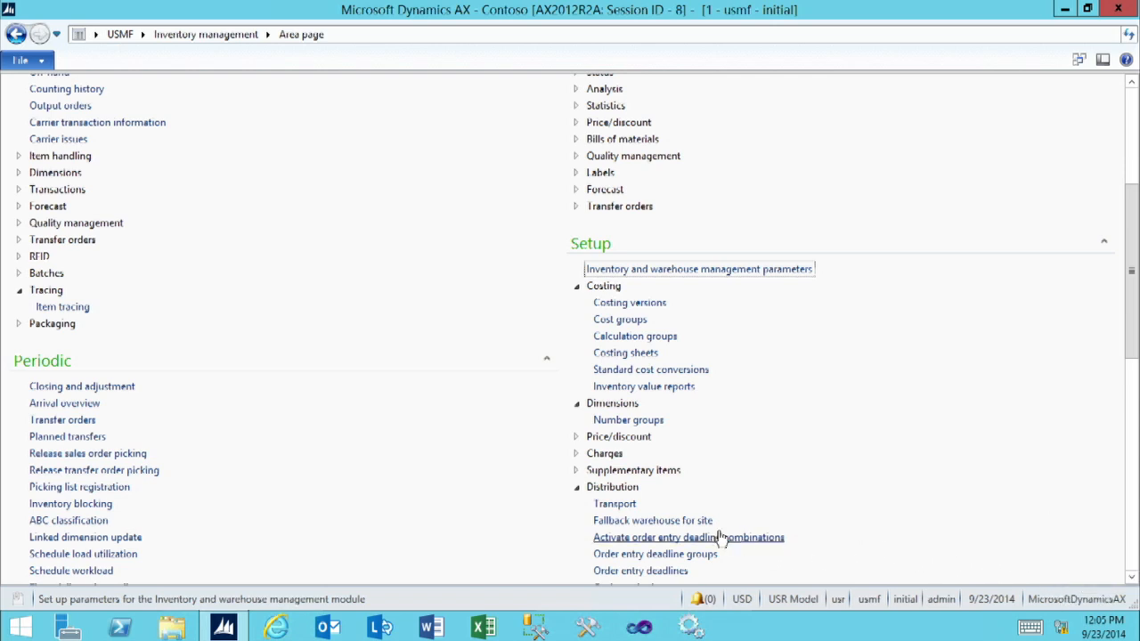
# - Open the Fallback warehouse for site setup under Distribution and check the warehouse assigned to site 1
pyautogui.click(621, 523)
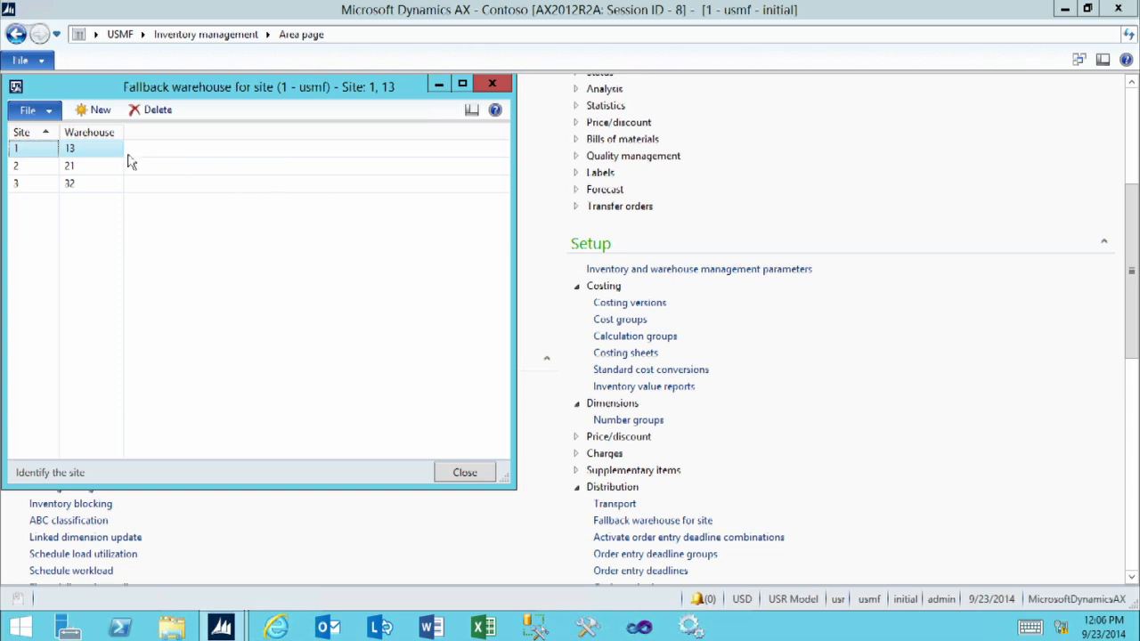
pyautogui.click(81, 149)
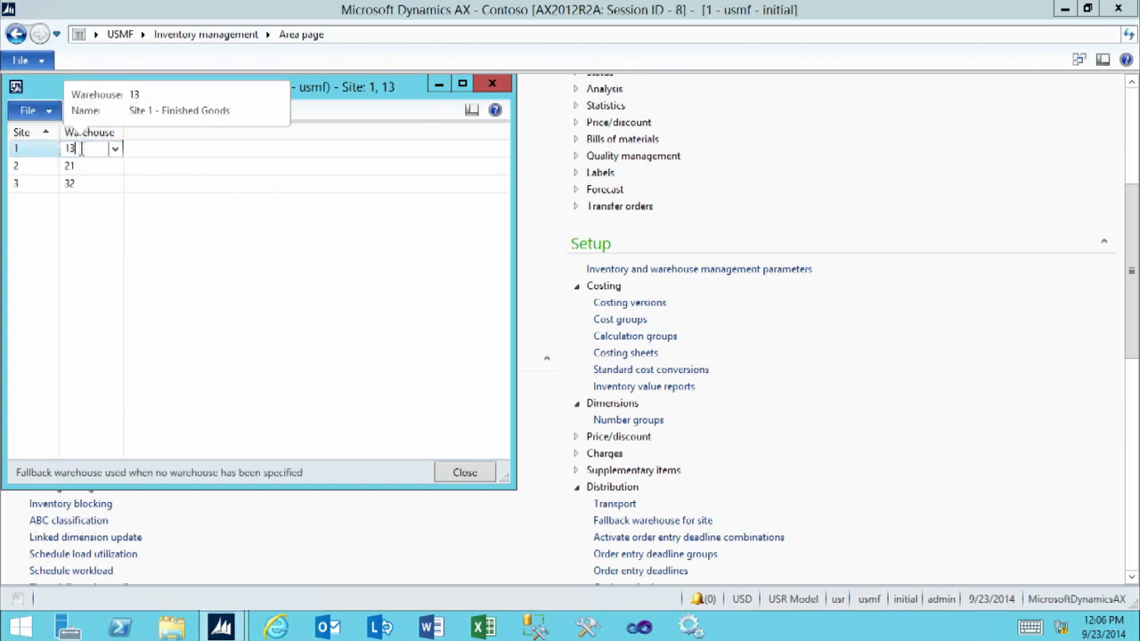